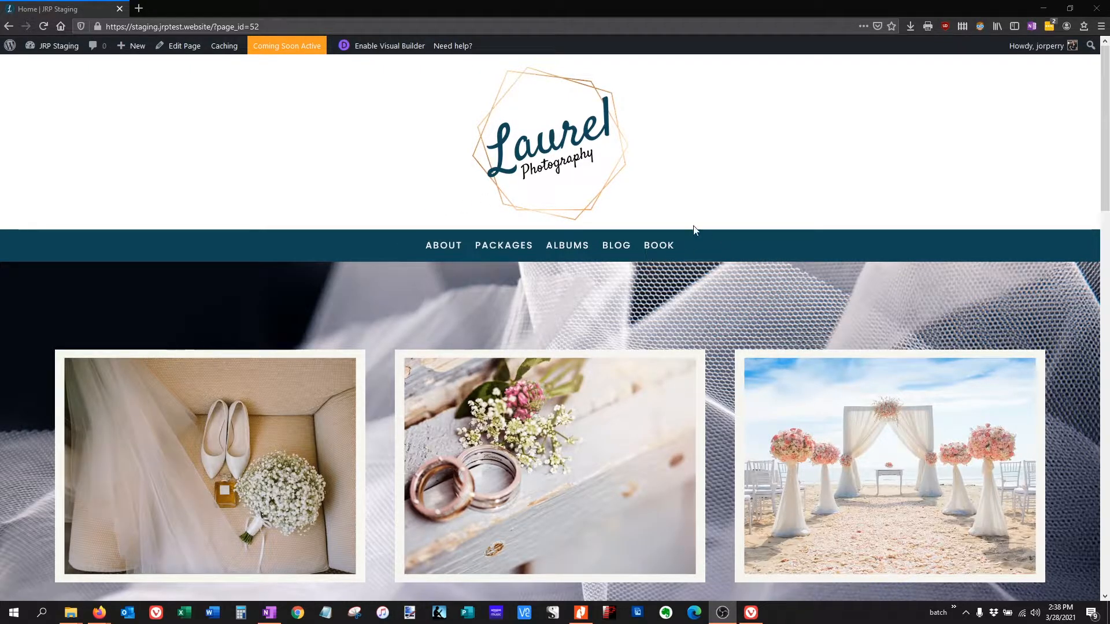
- Look through the staging home page from the photo row and tagline to the Featured Weddings sections and RSVP form
scroll(654, 200, down, 5)
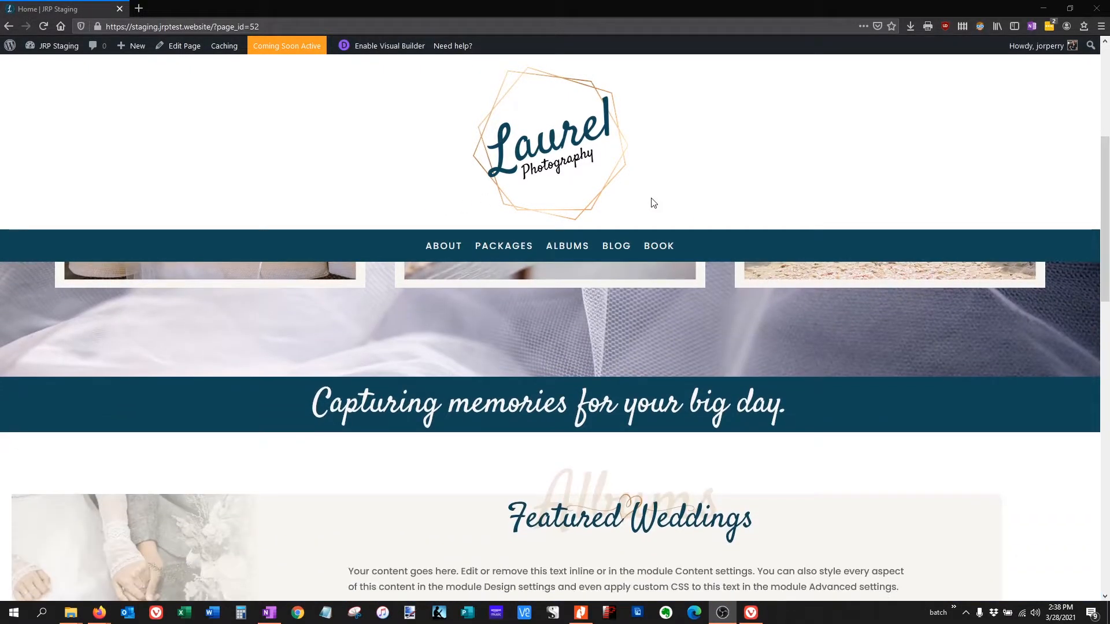
scroll(654, 203, down, 10)
scroll(652, 204, down, 5)
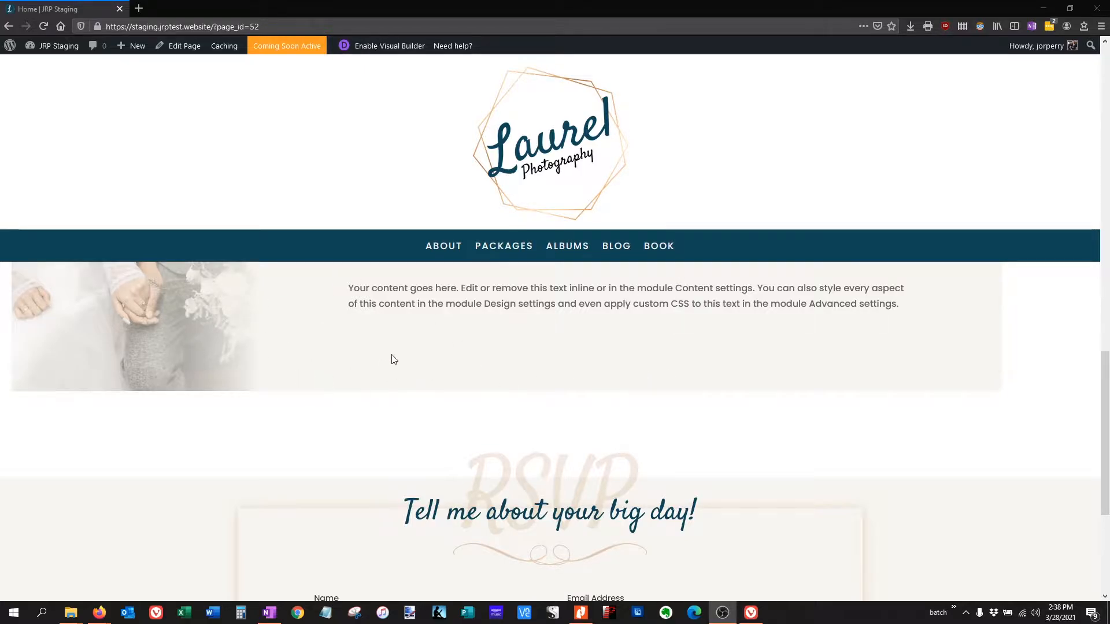
scroll(391, 359, down, 2)
scroll(392, 357, down, 2)
scroll(322, 374, up, 1)
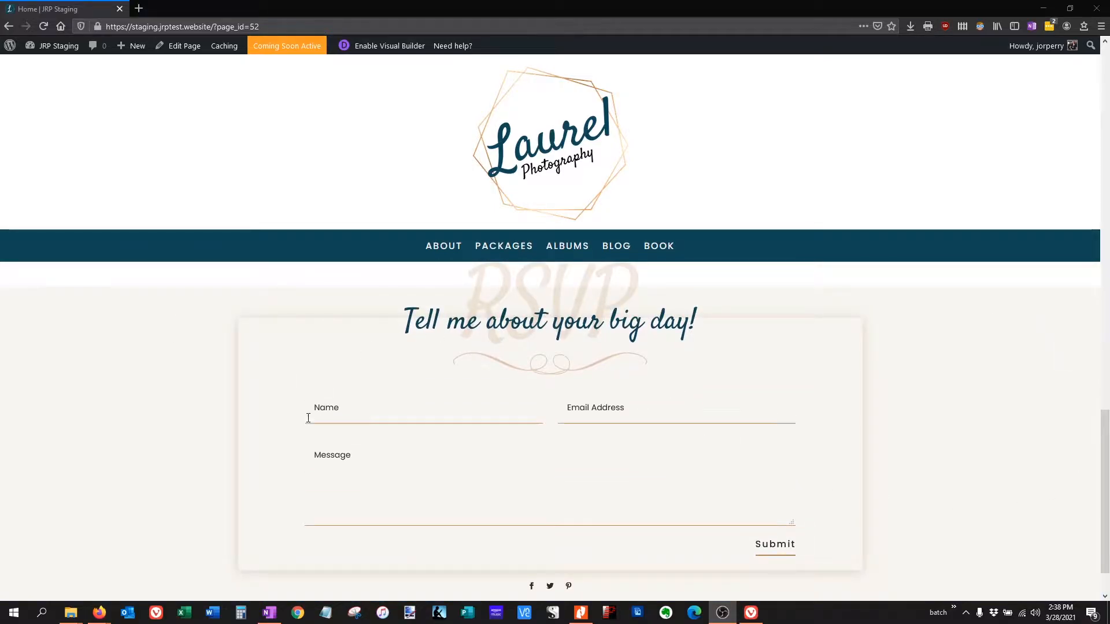
scroll(309, 417, down, 1)
scroll(613, 420, up, 15)
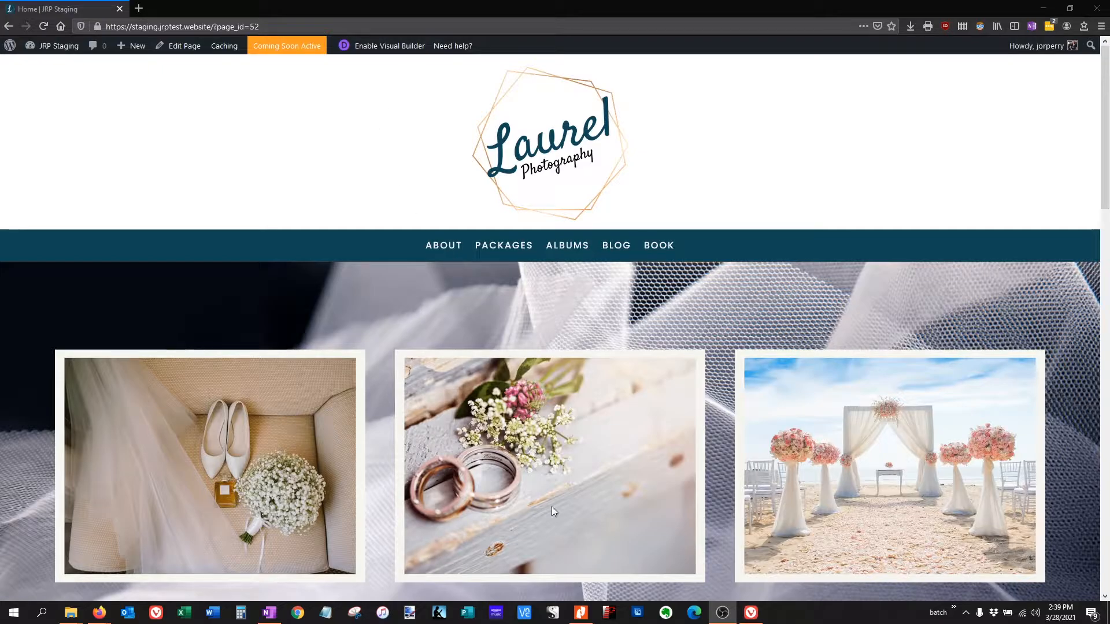
- Switch to Nitro Pro and examine the hand-drawn LaurelPhoto_Sketch layout from its header to the colour notes
click(573, 580)
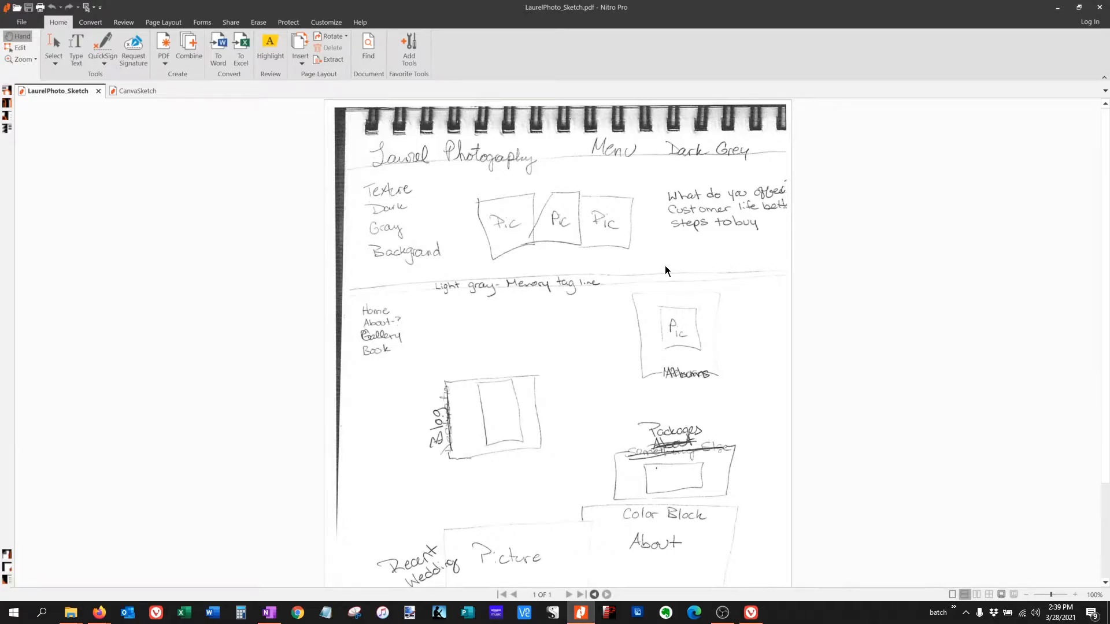
scroll(665, 270, down, 3)
scroll(669, 270, up, 3)
scroll(607, 305, down, 3)
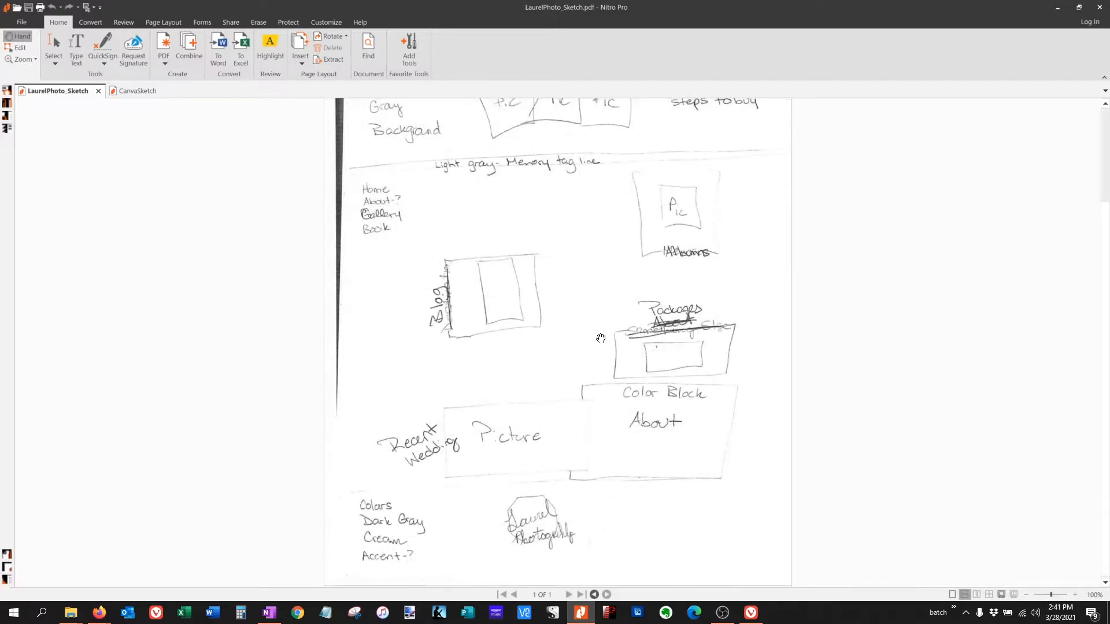
scroll(556, 405, up, 3)
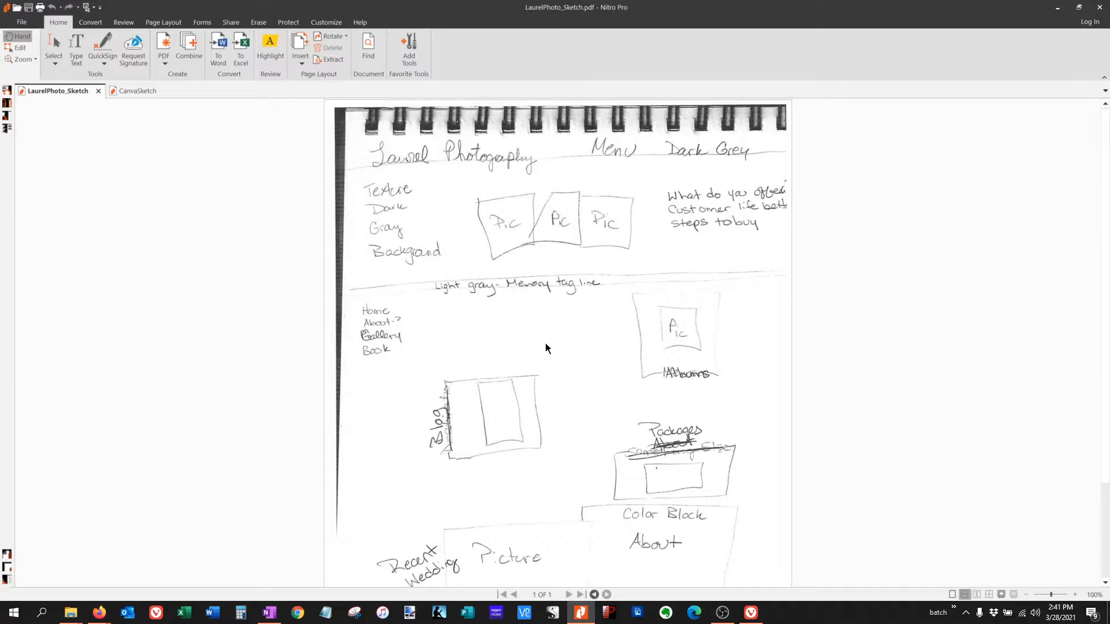
- View the CanvaSketch document and look over the digital mockup of the home page
click(133, 92)
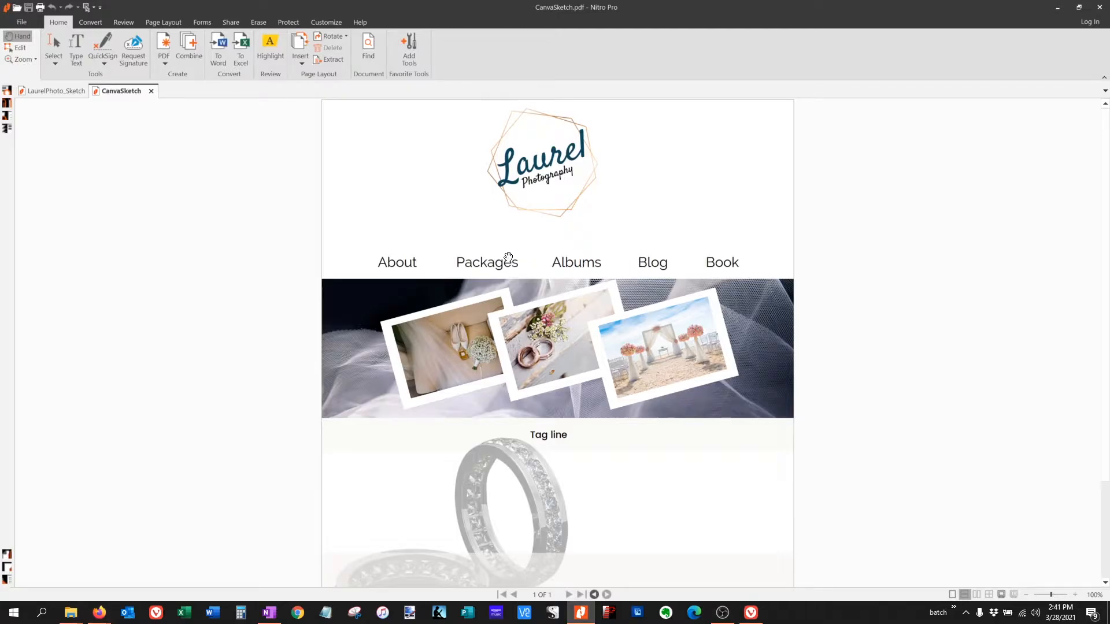
scroll(507, 256, down, 3)
scroll(498, 447, up, 3)
- Switch back to the staging home page in Firefox and compare its photos, tagline and Featured Weddings sections with the mockup in Nitro Pro
mouse_move(99, 614)
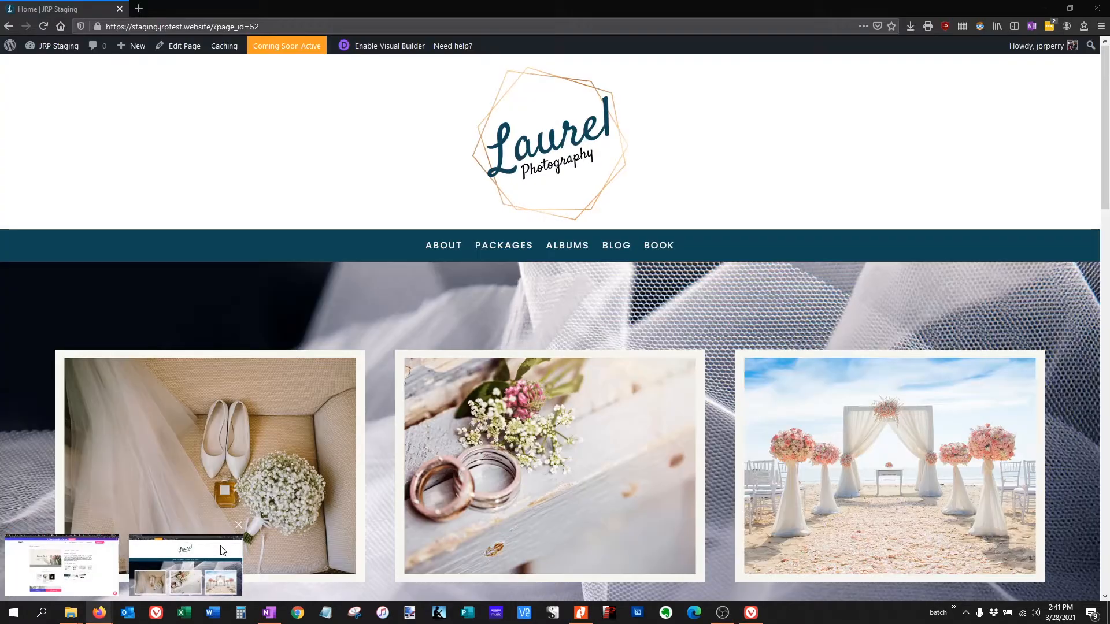
click(224, 550)
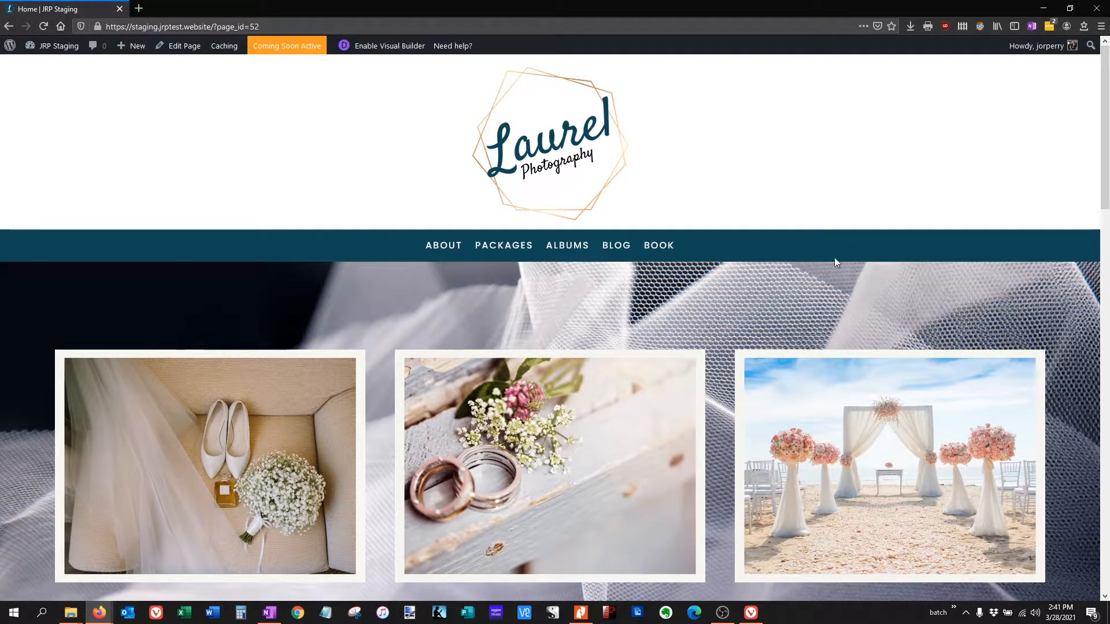
scroll(821, 263, down, 2)
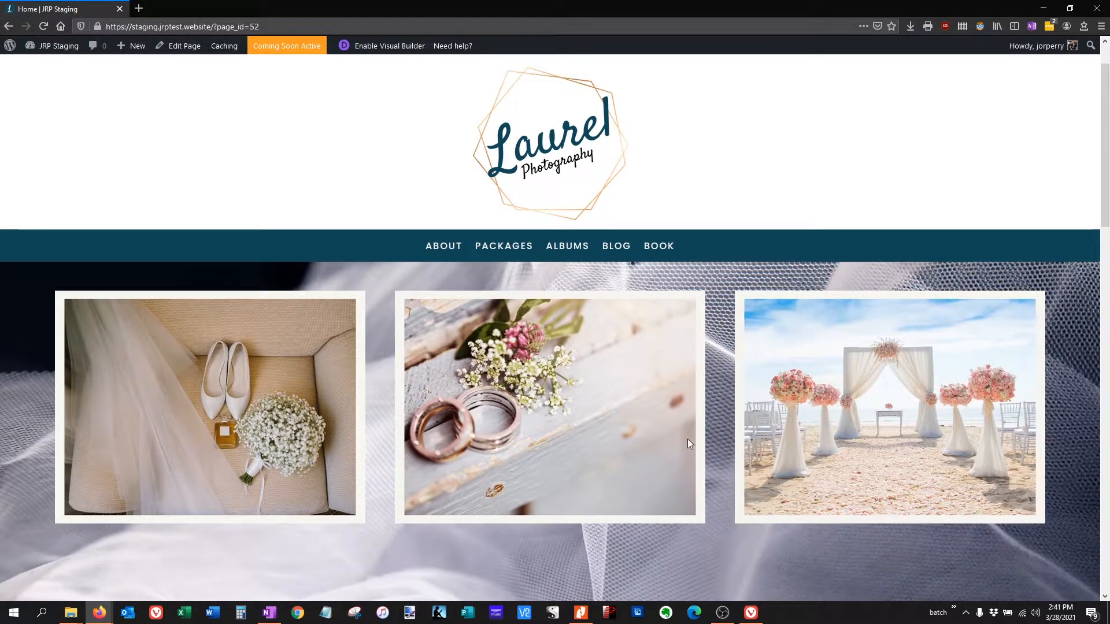
scroll(626, 444, down, 4)
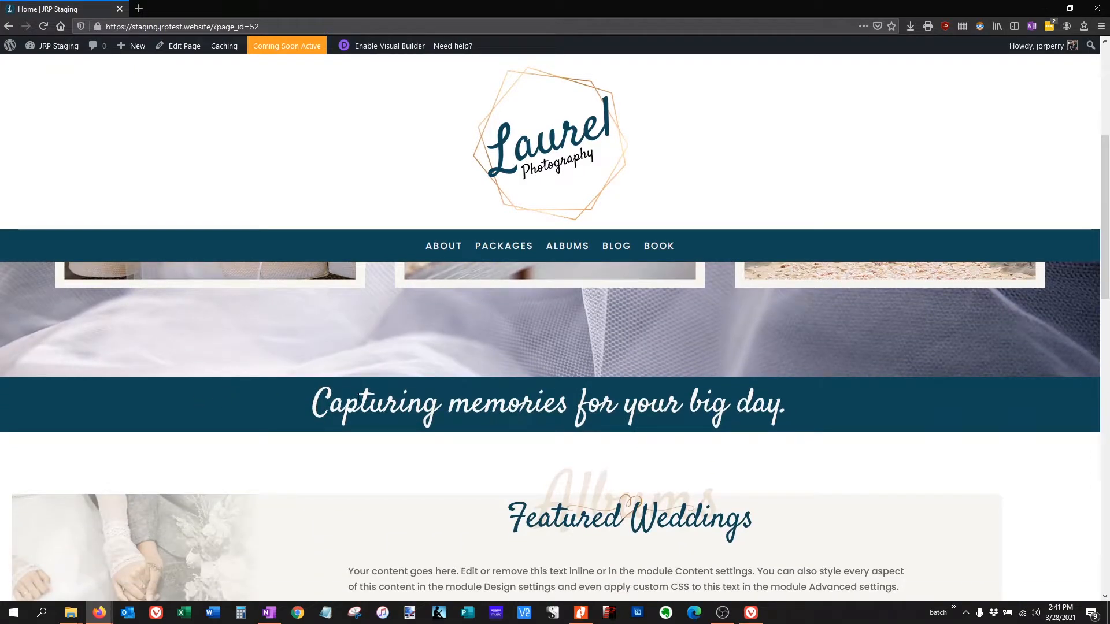
scroll(789, 401, down, 10)
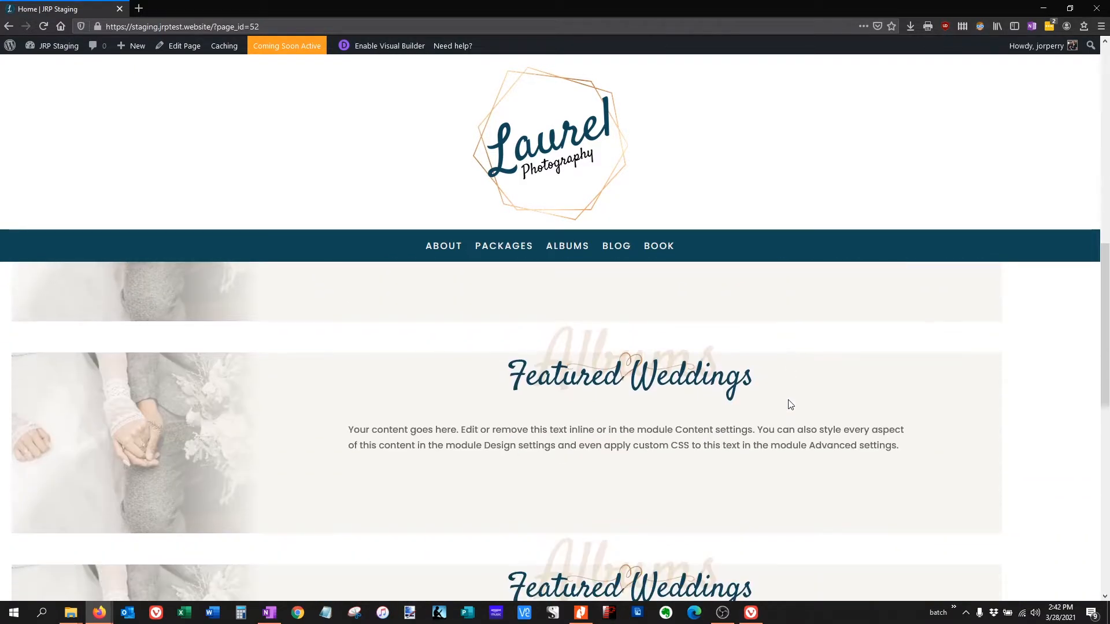
scroll(789, 400, up, 8)
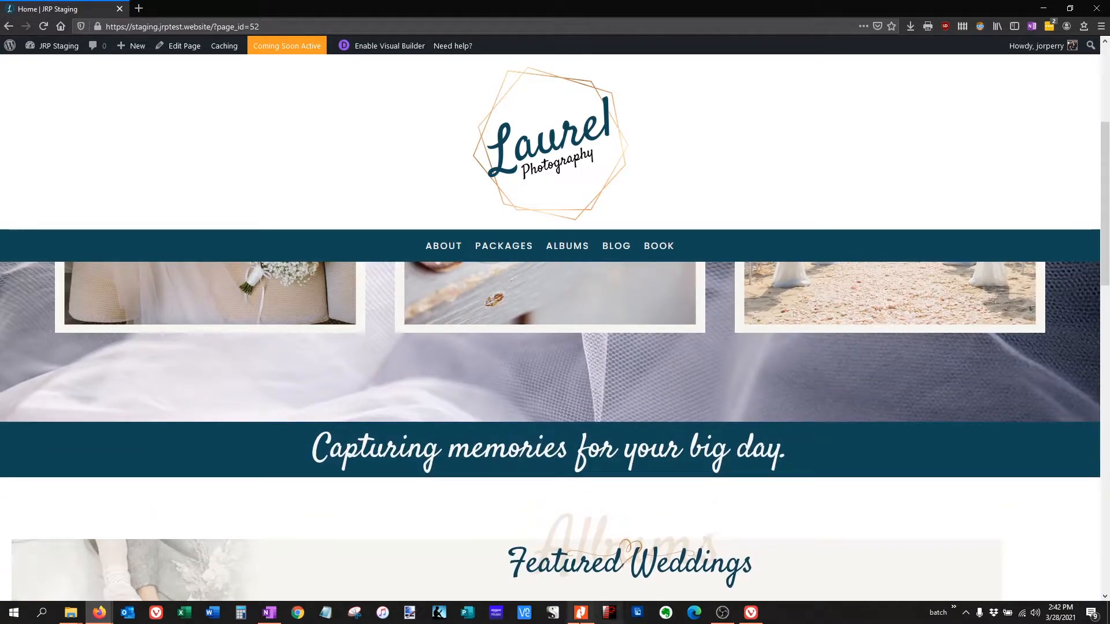
mouse_move(581, 620)
click(580, 586)
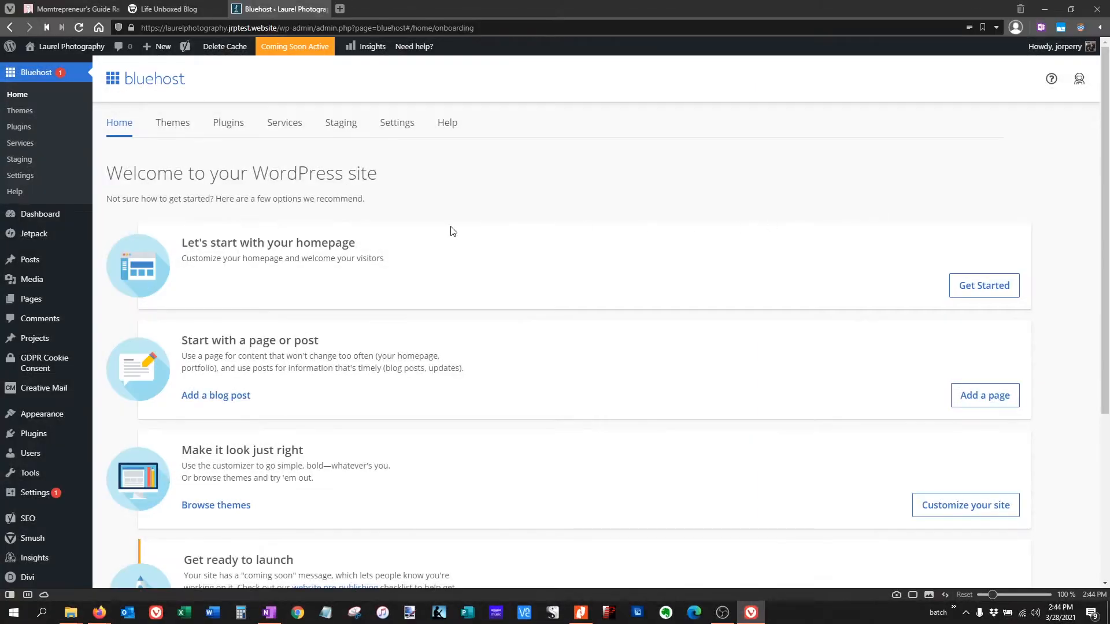
- Move the default Sample Page and Privacy Policy pages to the trash, dismissing the plugin notices on the pages list
click(31, 304)
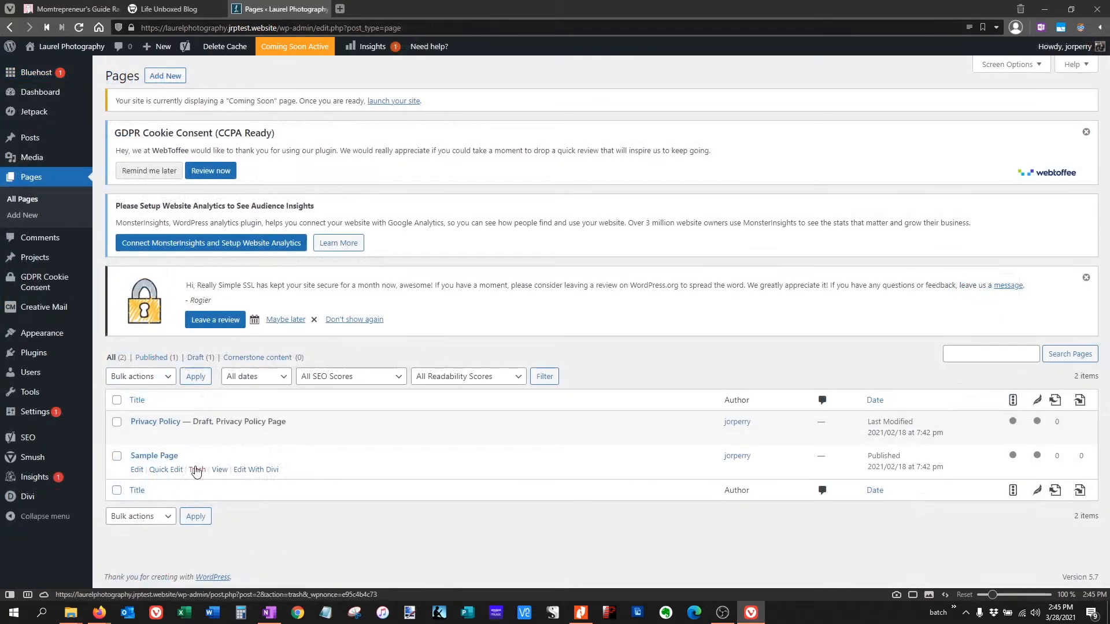
click(197, 470)
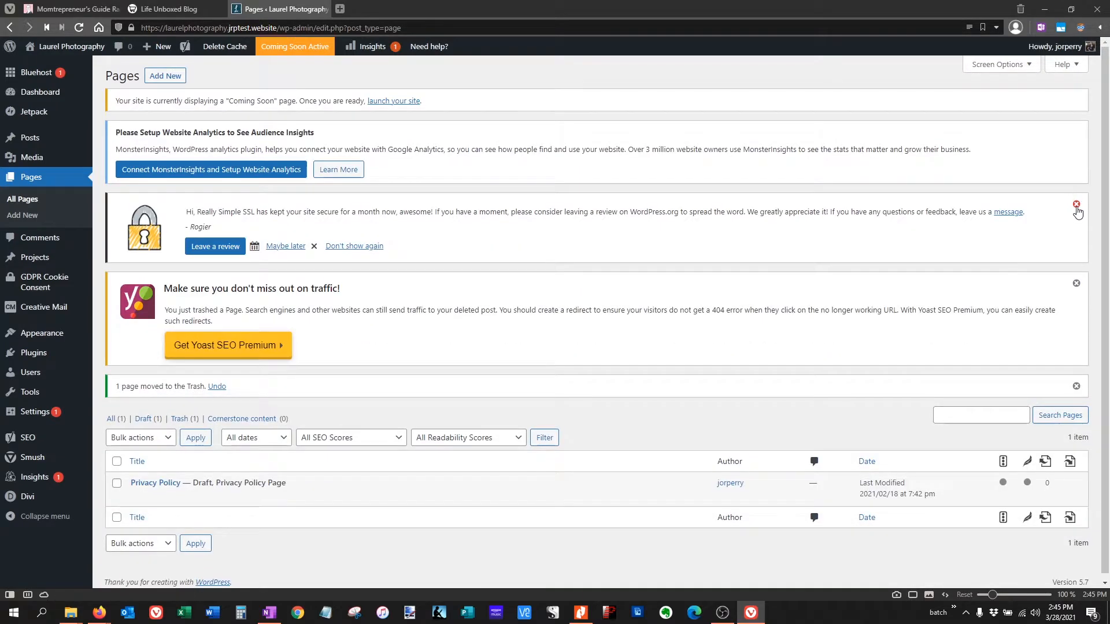
click(1084, 205)
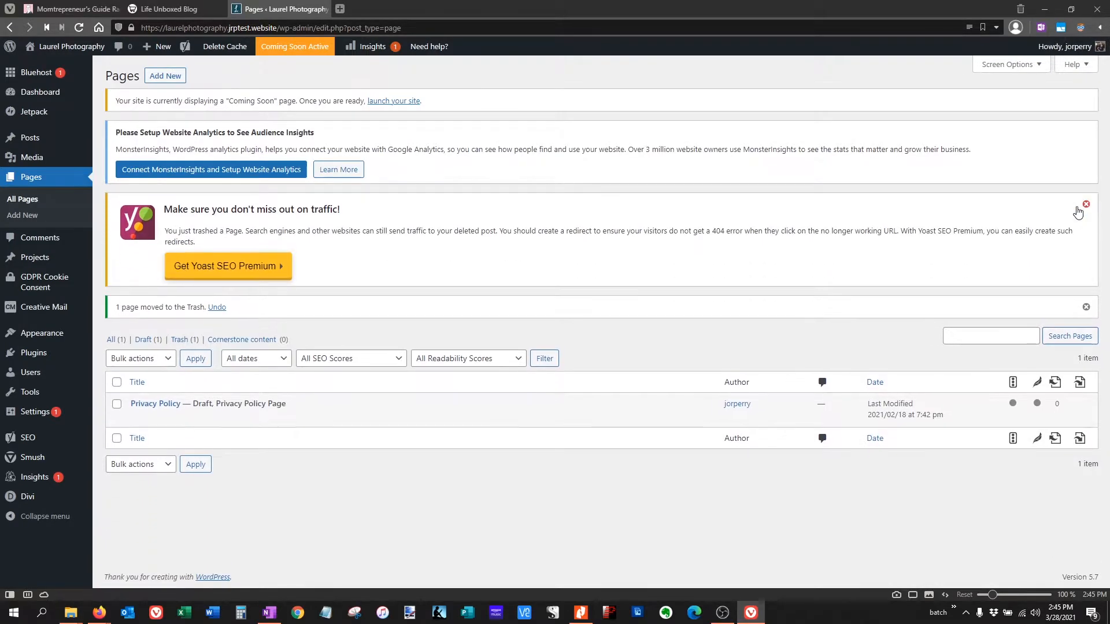
click(1086, 205)
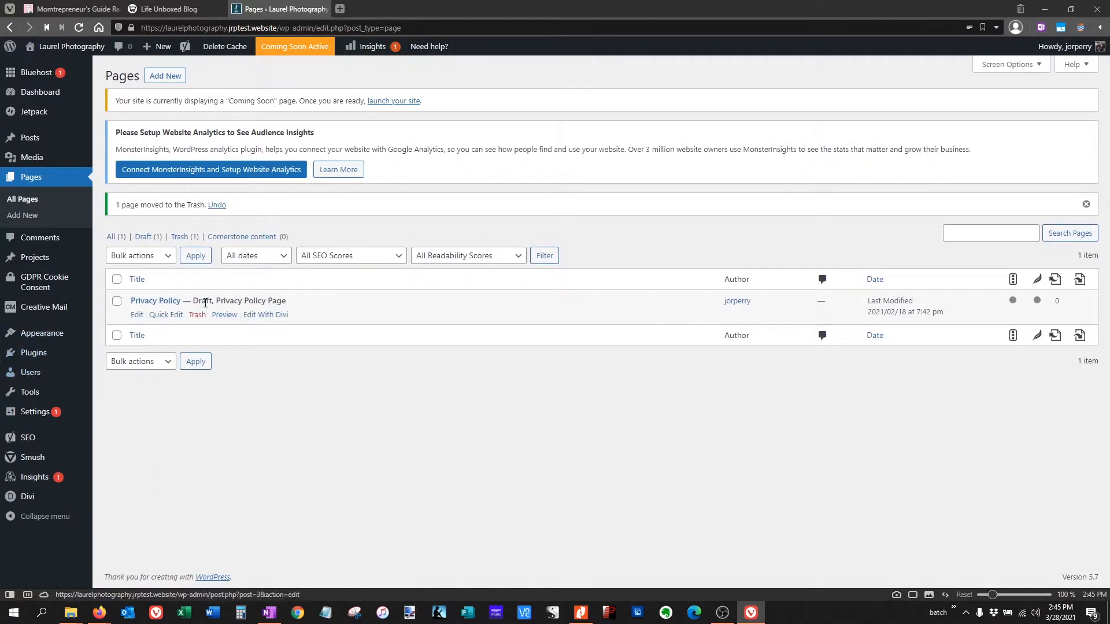
click(198, 317)
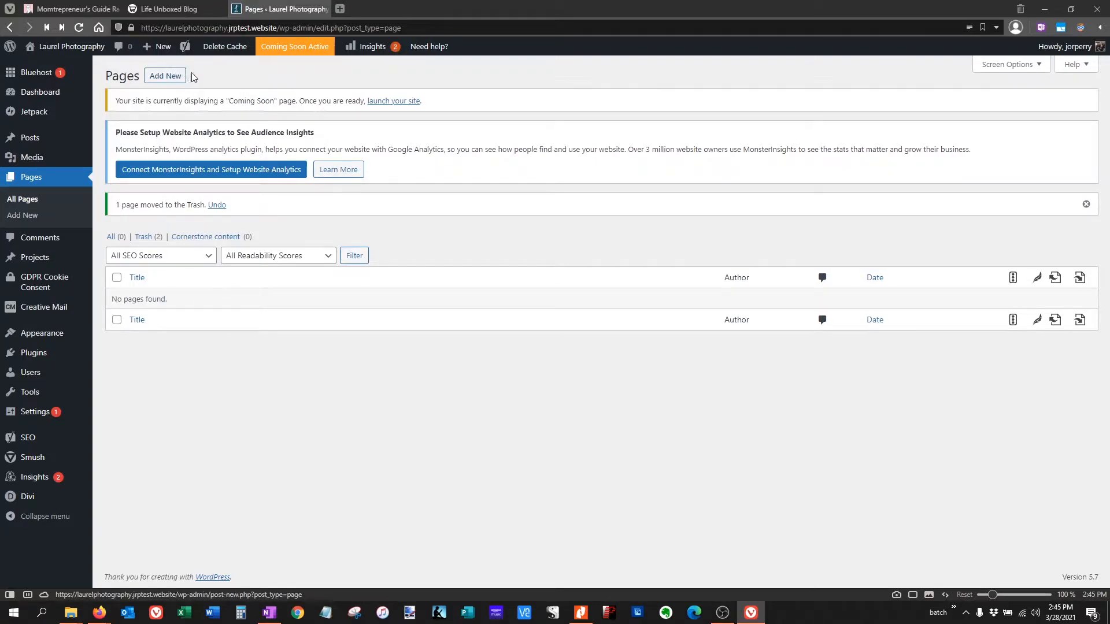
- Publish a new page titled Home, return to the pages list and start another new page
click(173, 78)
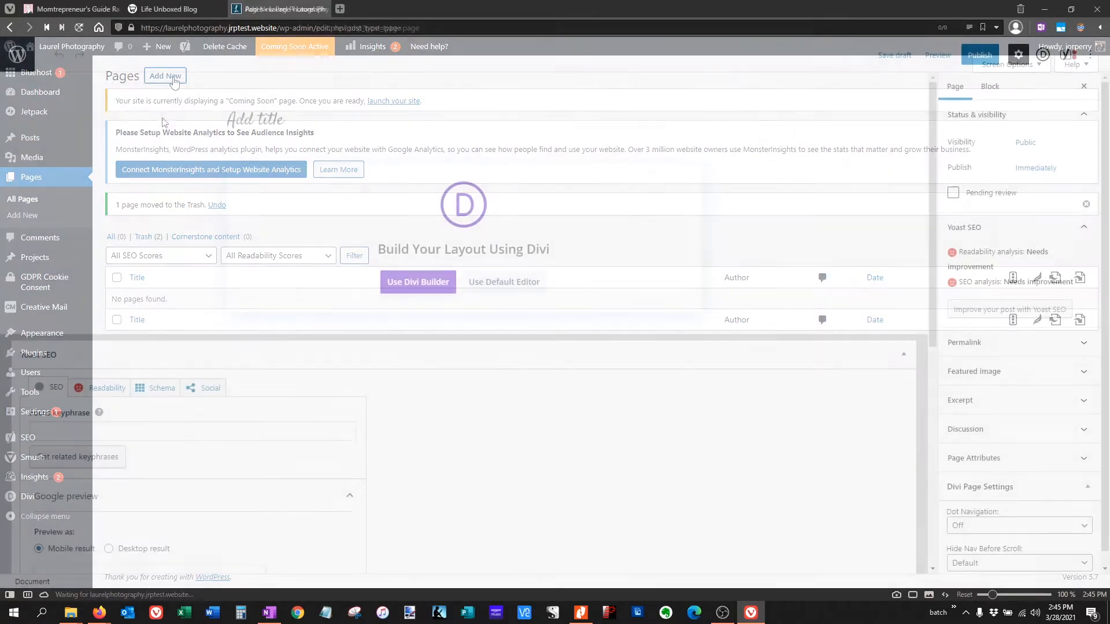
click(257, 115)
text(Home)
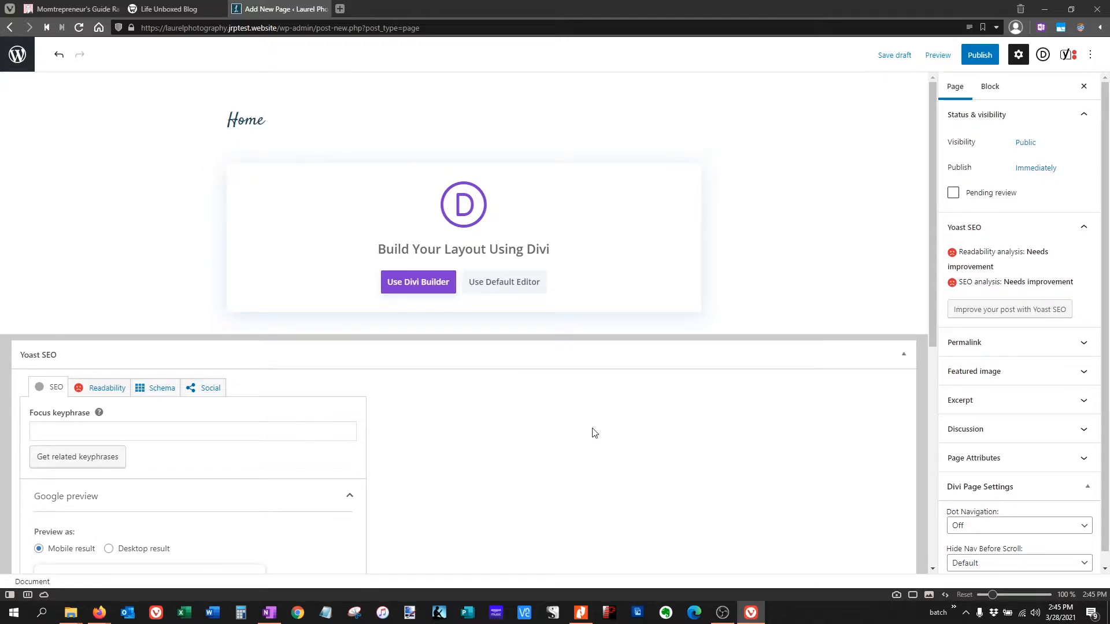
click(986, 57)
click(987, 57)
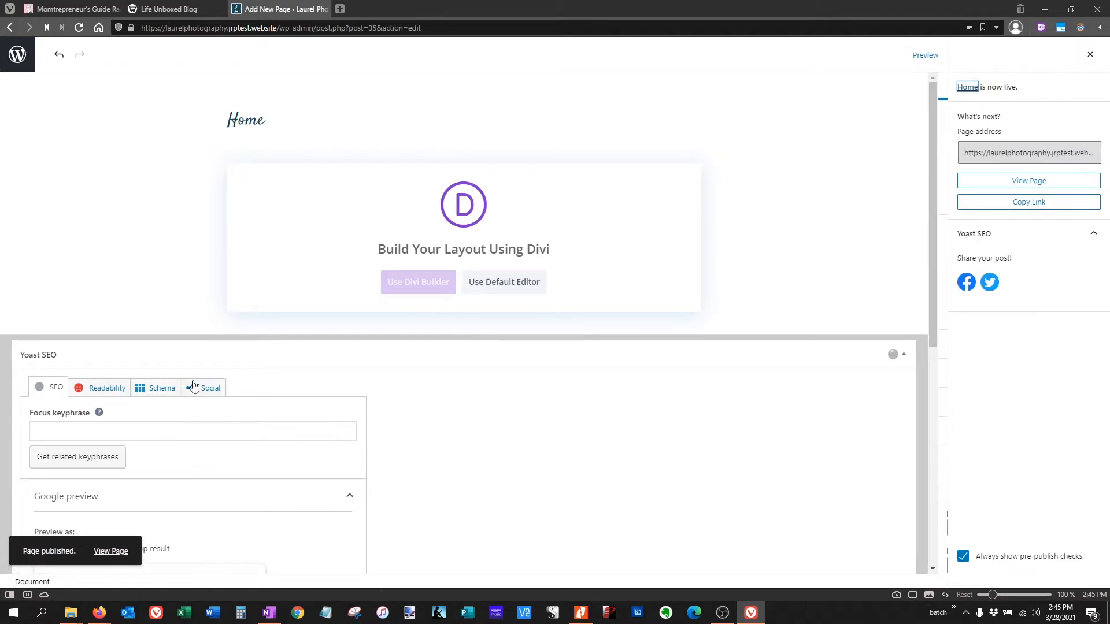
click(17, 56)
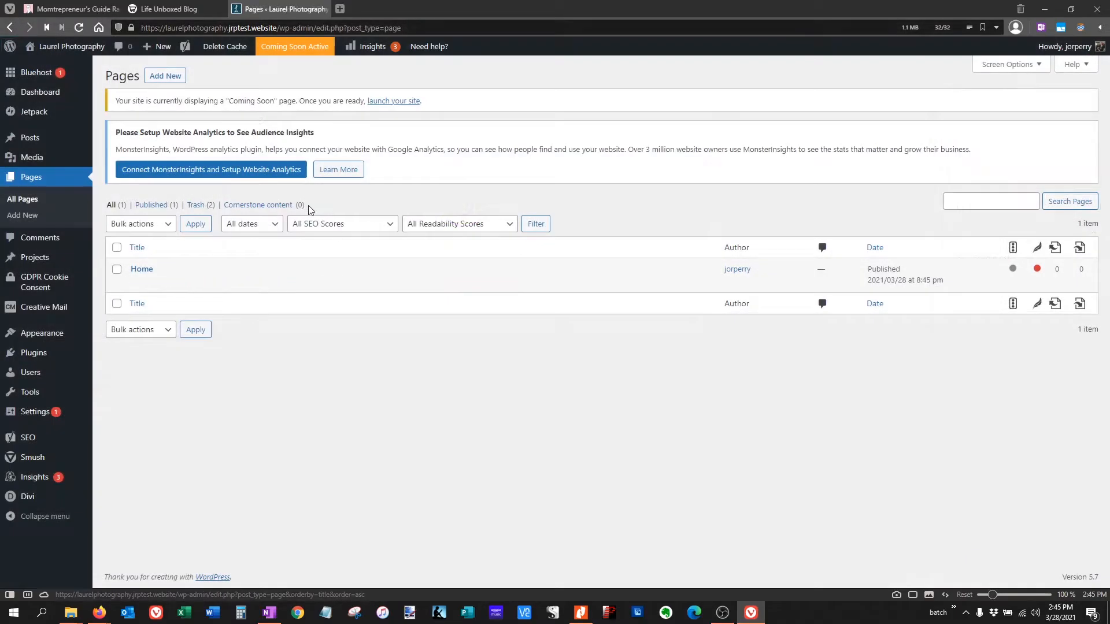
click(165, 76)
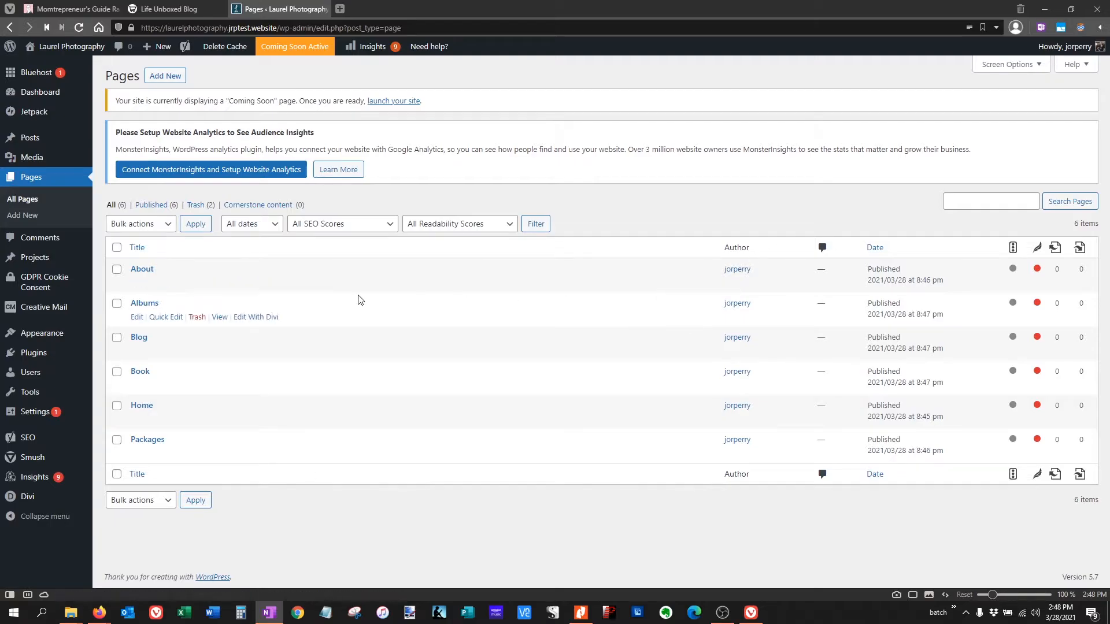
- Create a navigation menu named Main Menu and assign it to the Primary Menu display location
mouse_move(33, 341)
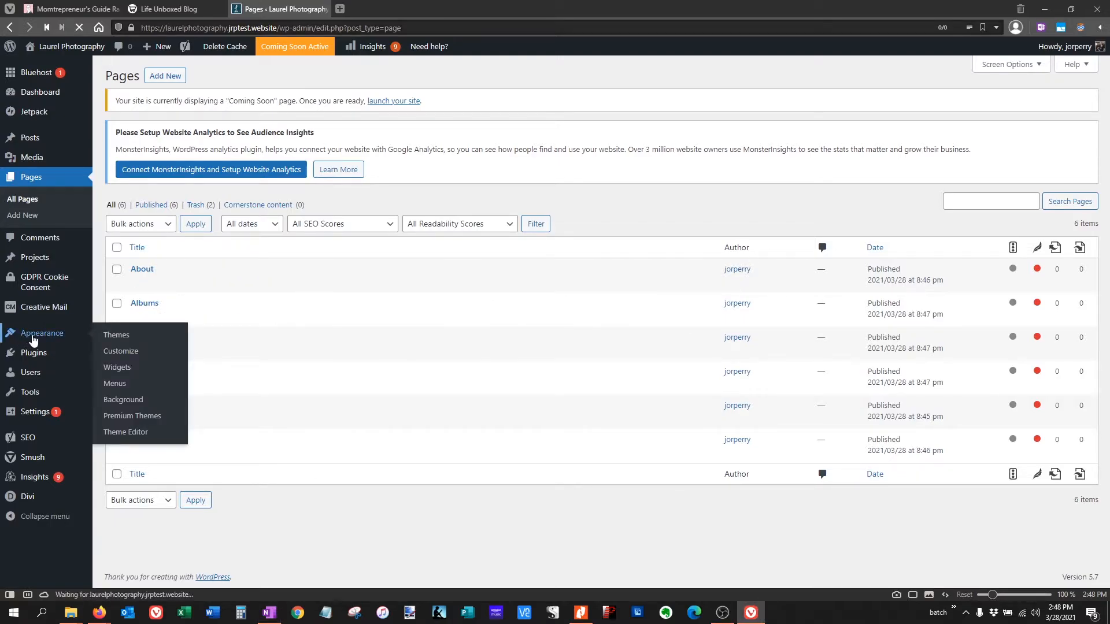
click(107, 388)
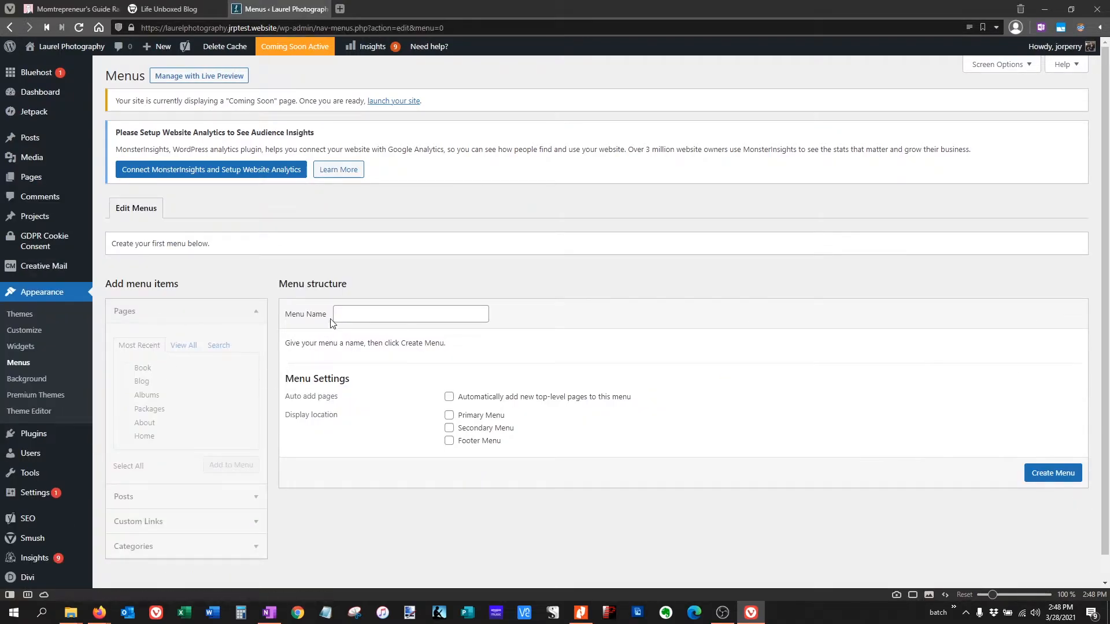
click(343, 313)
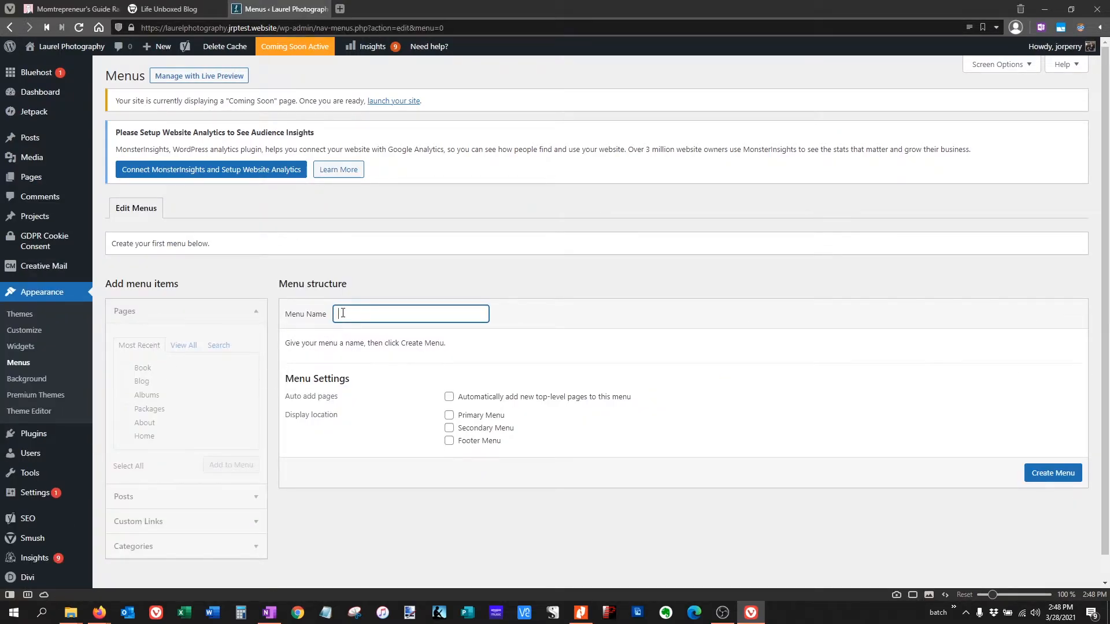
text(Main Menu)
click(449, 418)
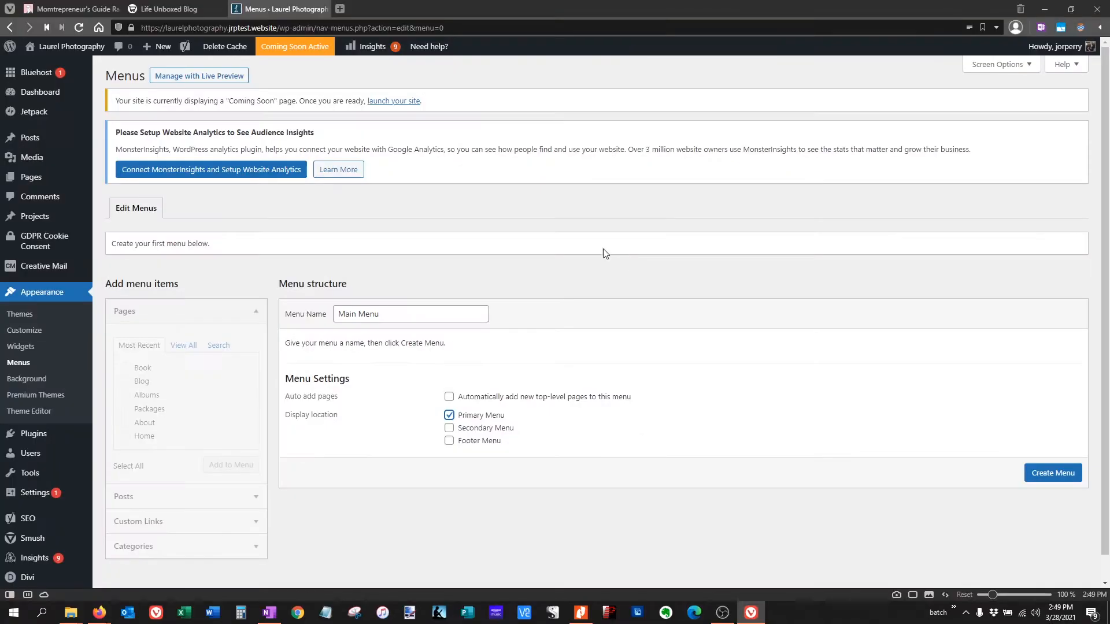
click(1066, 479)
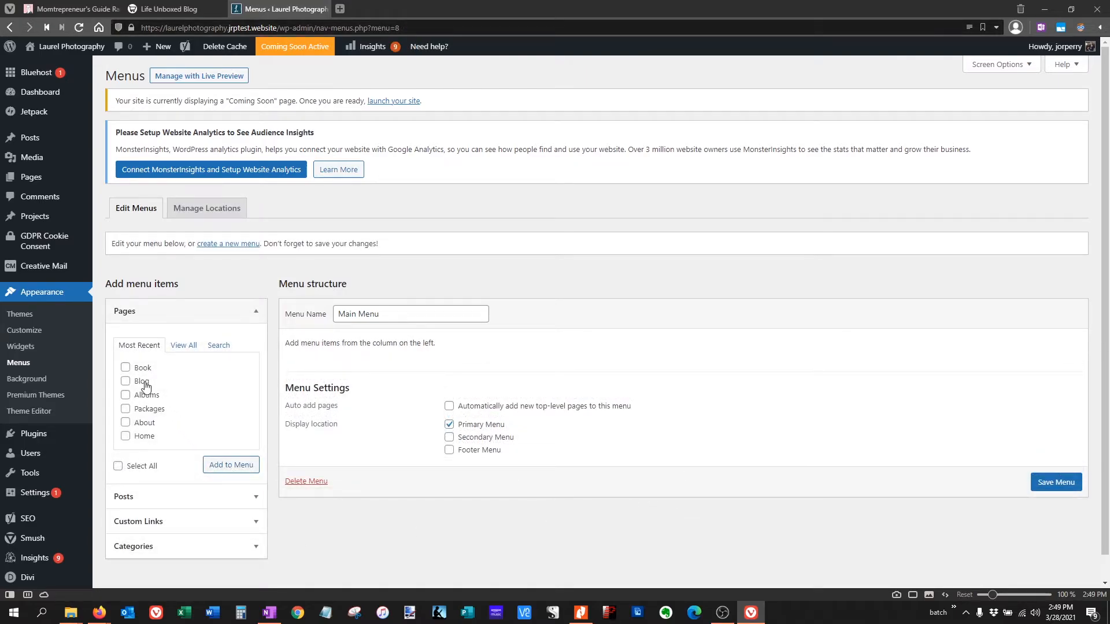
- Add the Book, Blog, Albums, Packages and About pages to Main Menu, leaving out Home
click(125, 368)
click(125, 381)
click(126, 395)
click(125, 409)
click(126, 422)
click(126, 436)
click(125, 436)
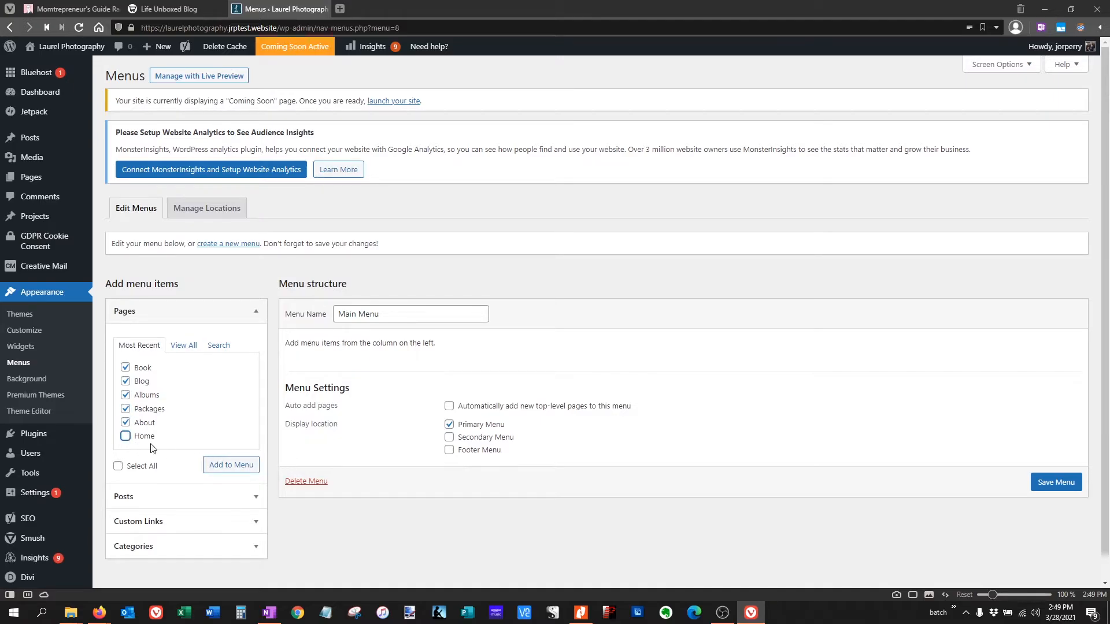
click(230, 471)
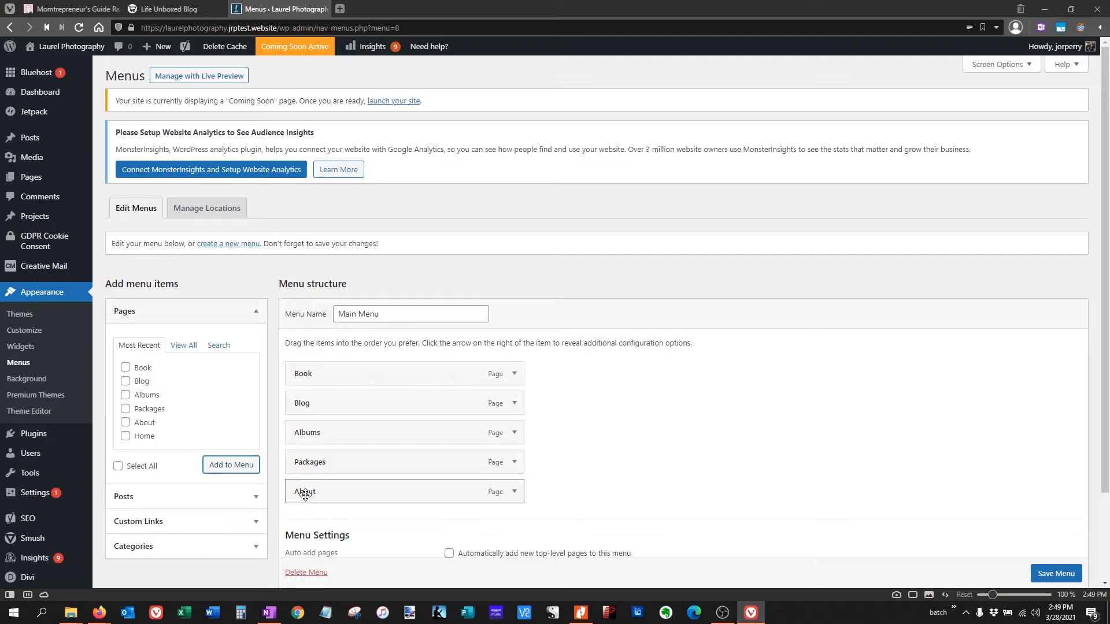
- Move the About item to the beginning of Main Menu, ahead of Book
drag(304, 494, 304, 380)
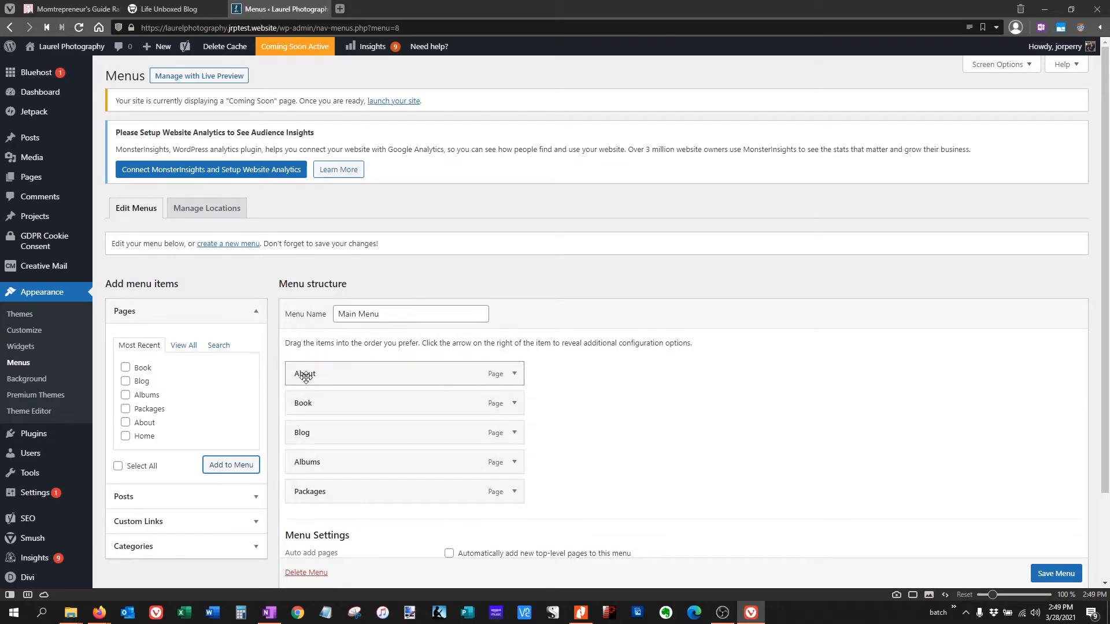
- Try a personalised navigation label on the About menu item and restore the plain label About
click(514, 375)
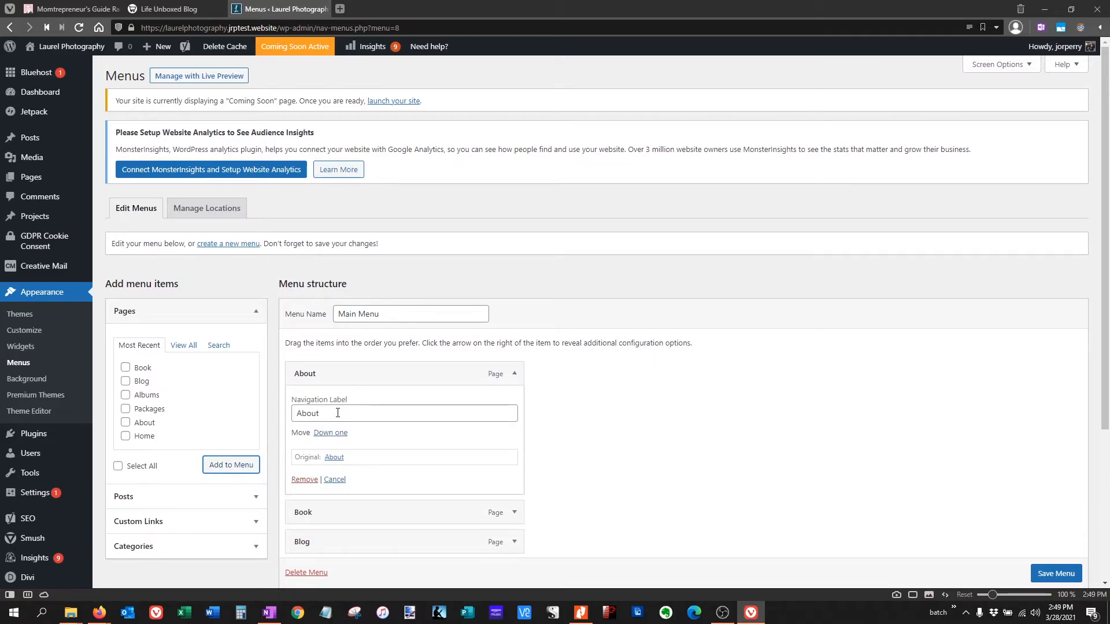
drag(338, 413, 302, 416)
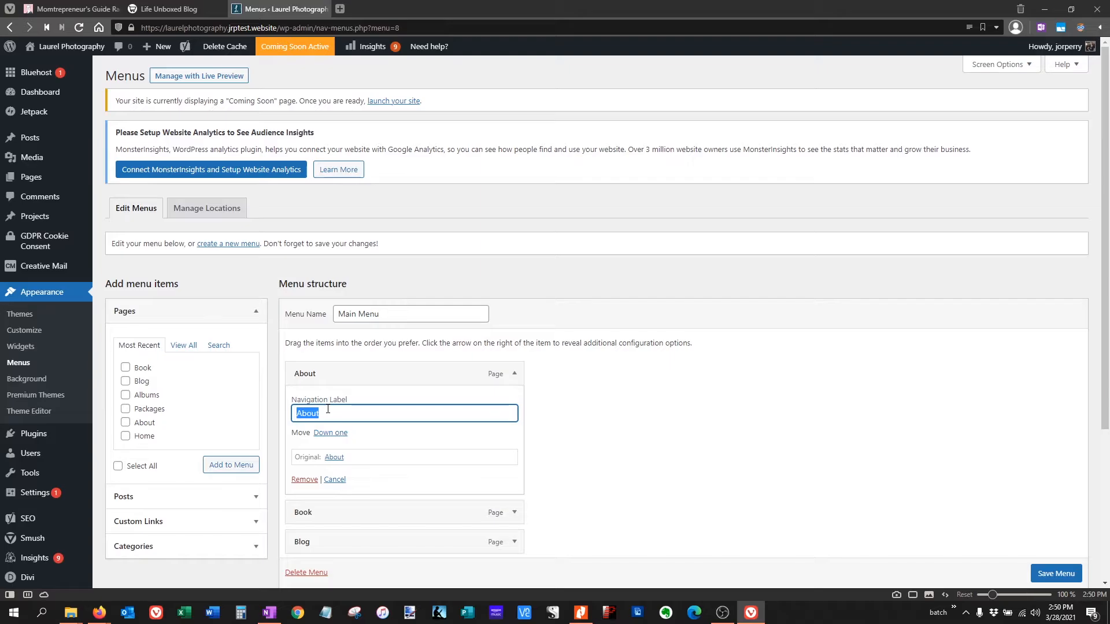
text(About Jodie)
key(BackSpace)
key(BackSpace)
key(BackSpace)
key(BackSpace)
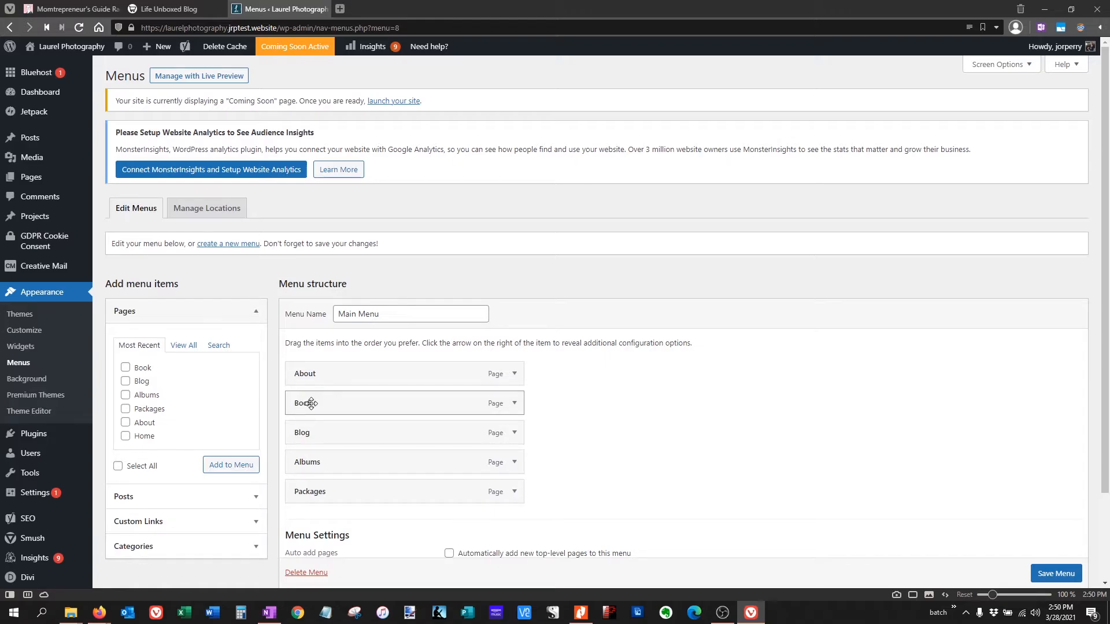
- Try nesting Book as a sub-item of About and return it to the main level
drag(311, 403, 343, 403)
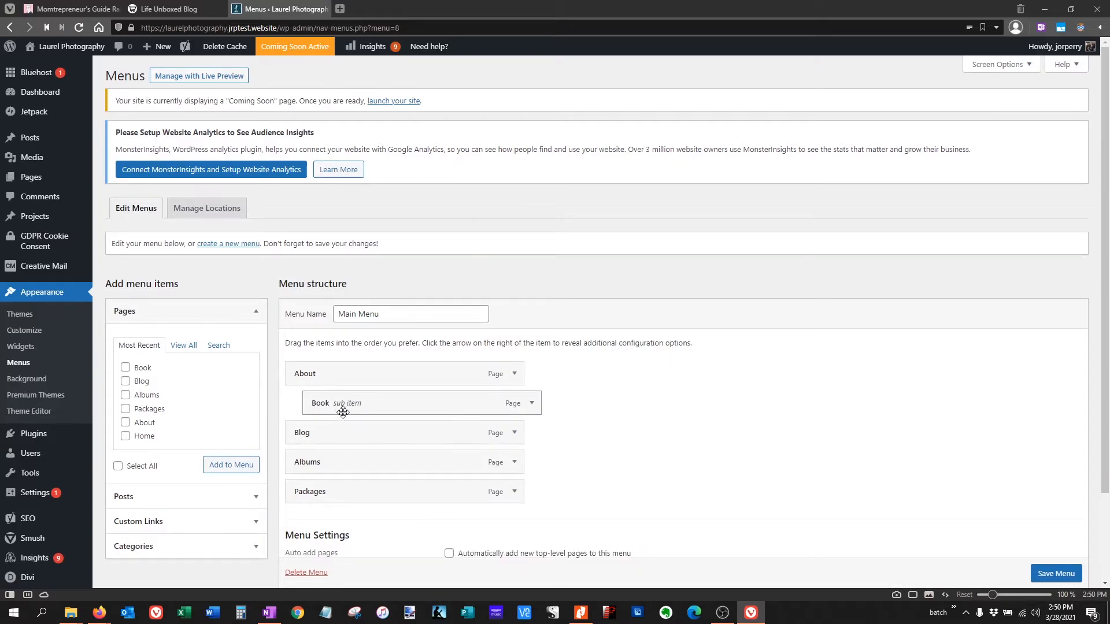
drag(391, 399, 370, 399)
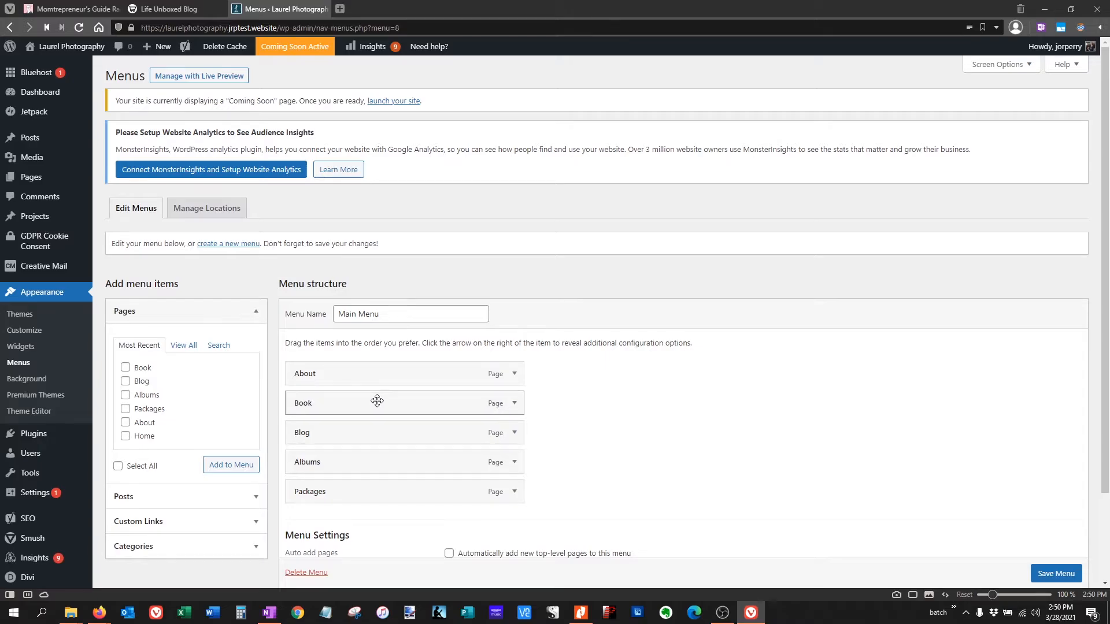
- Reorder Main Menu to About, Albums, Blog, Packages, Book and save the menu
drag(377, 400, 379, 485)
drag(344, 432, 342, 399)
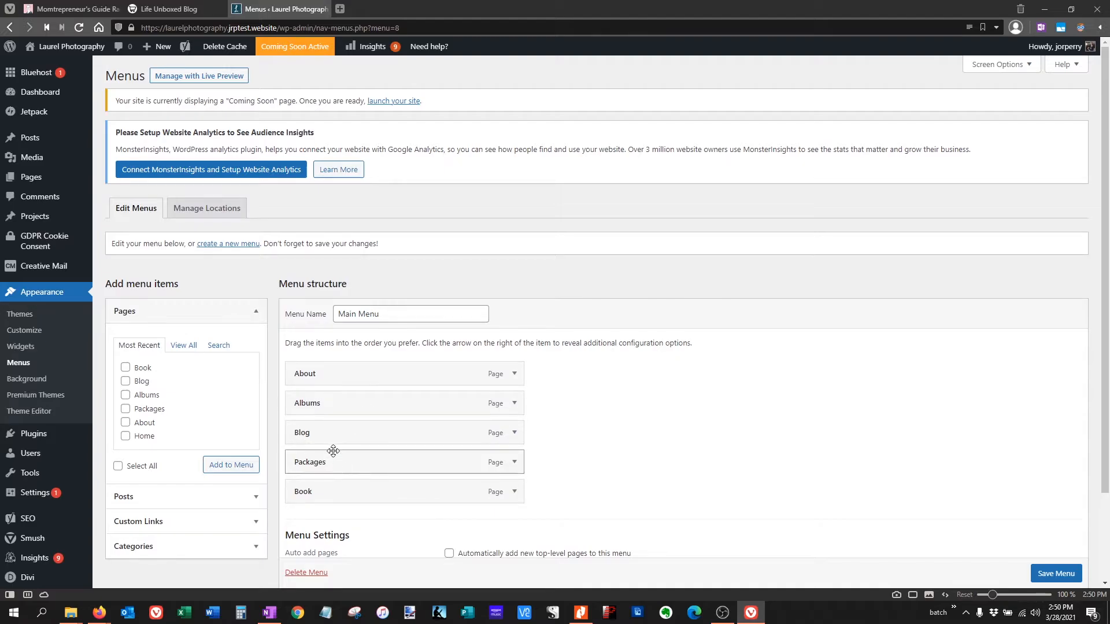
click(1058, 574)
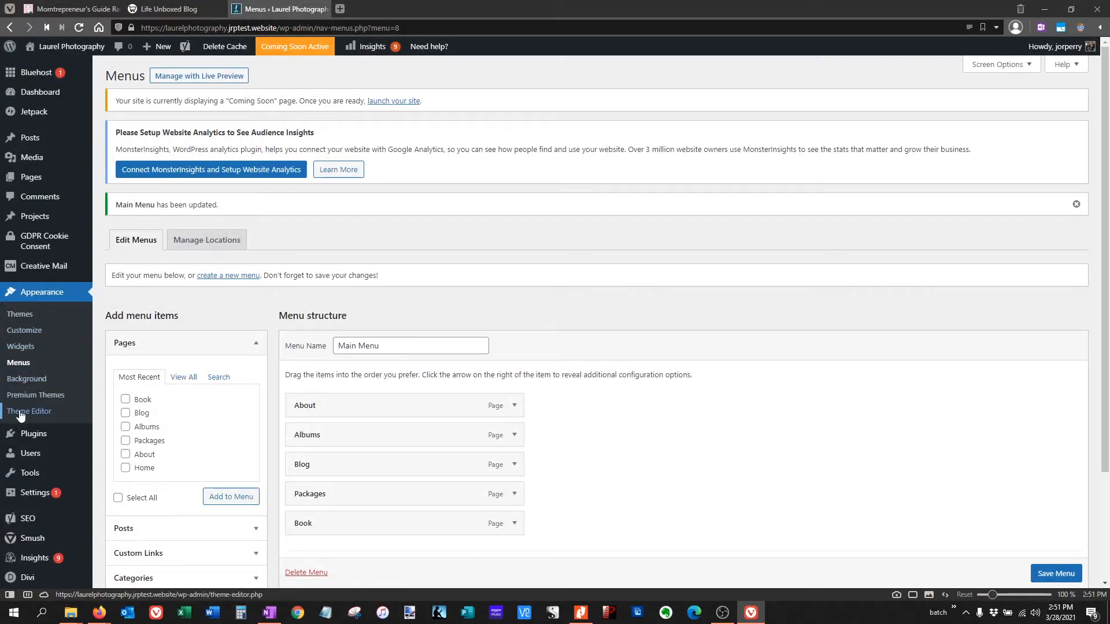
- Open the Divi Theme Builder
scroll(35, 463, down, 3)
mouse_move(32, 561)
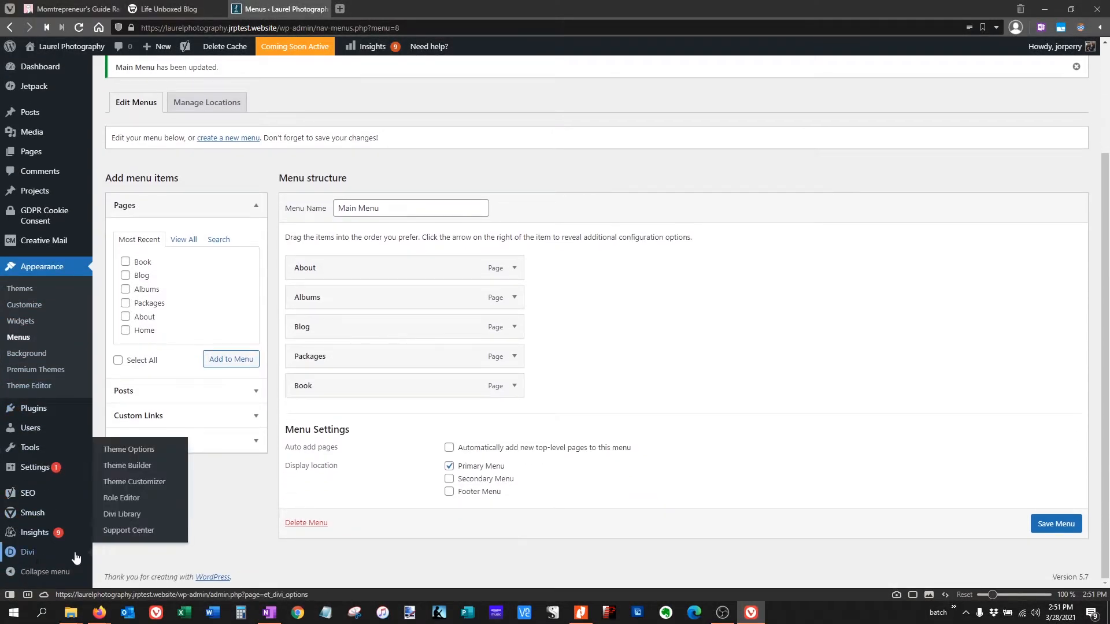
click(145, 470)
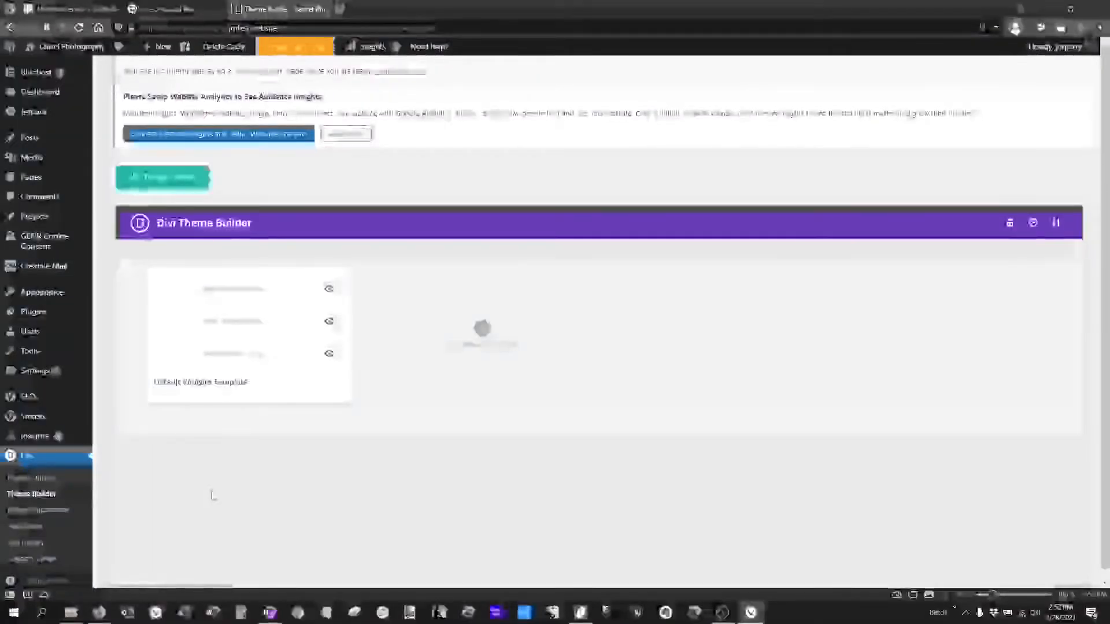
- Examine the shared header on the Life Unboxed home page and Running Your Business page, and return to the Theme Builder
click(57, 9)
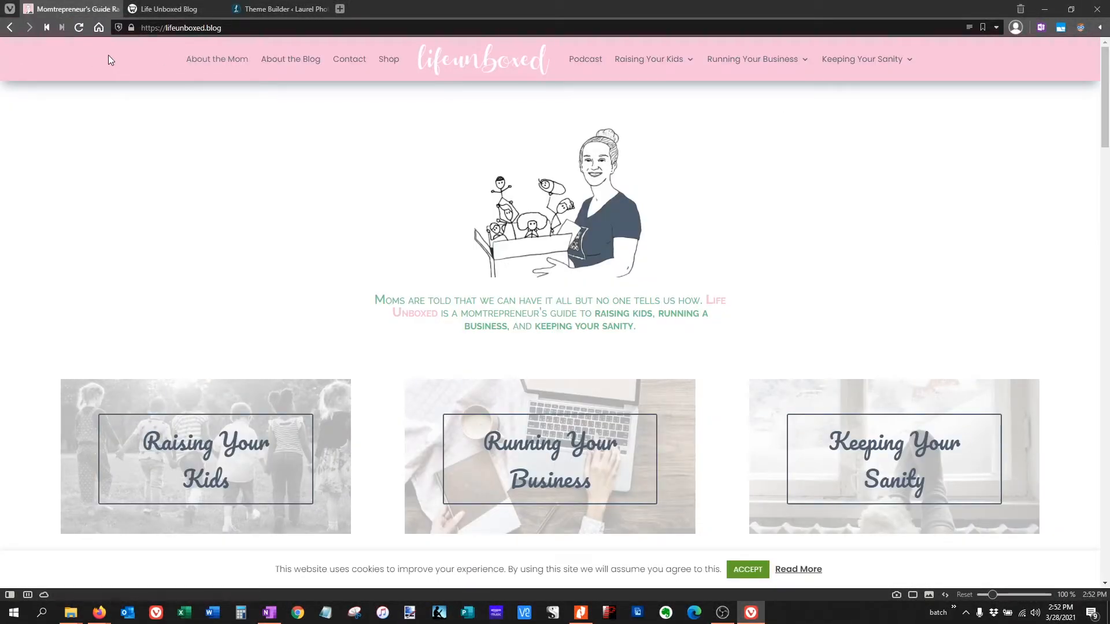
mouse_move(753, 59)
click(553, 471)
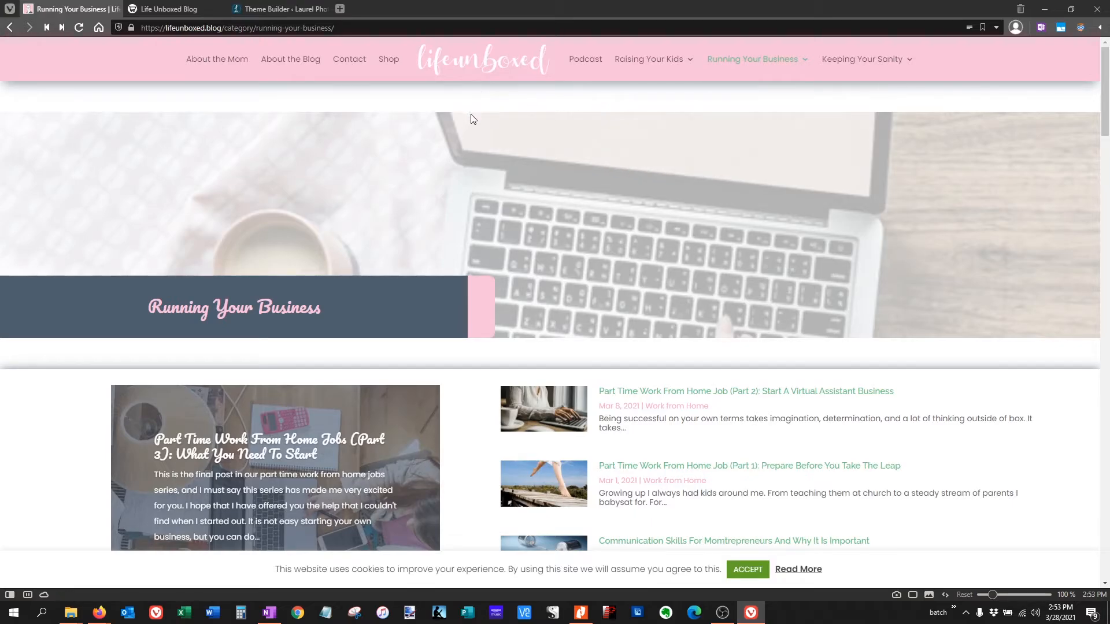
scroll(476, 135, down, 5)
click(279, 10)
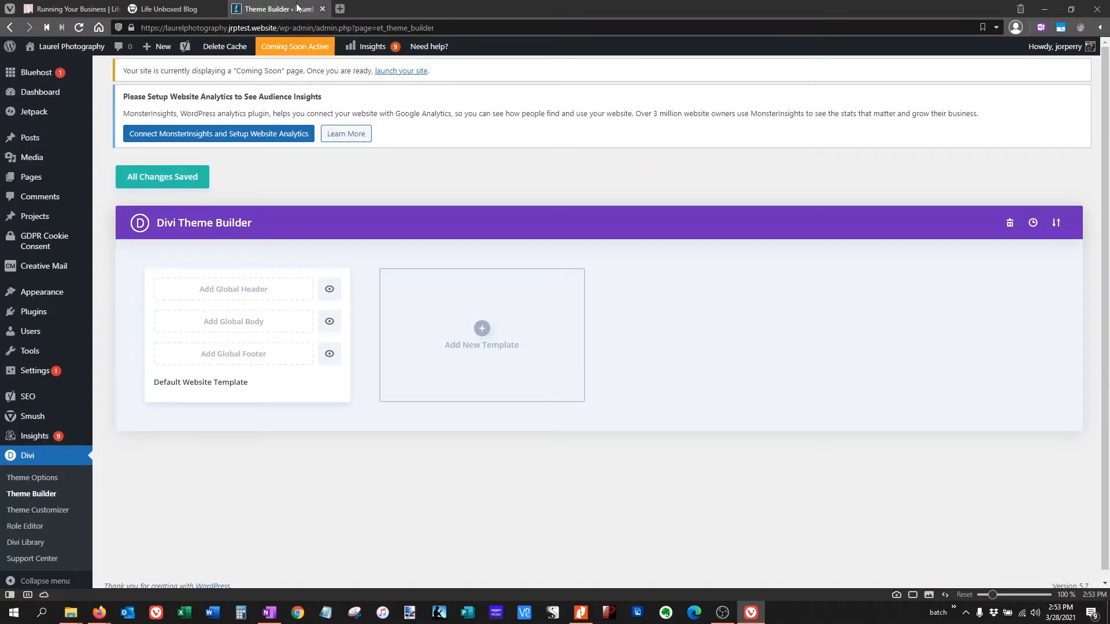
- Build a global header from scratch for the default website template, starting with a one-fifth, three-fifths, one-fifth column row
click(234, 295)
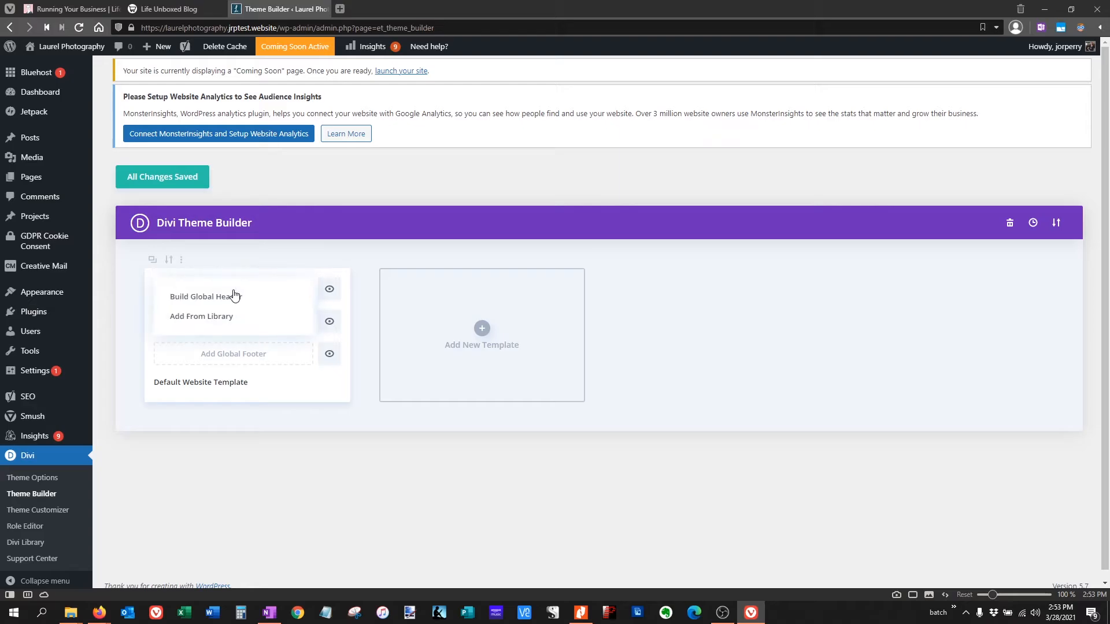
click(235, 296)
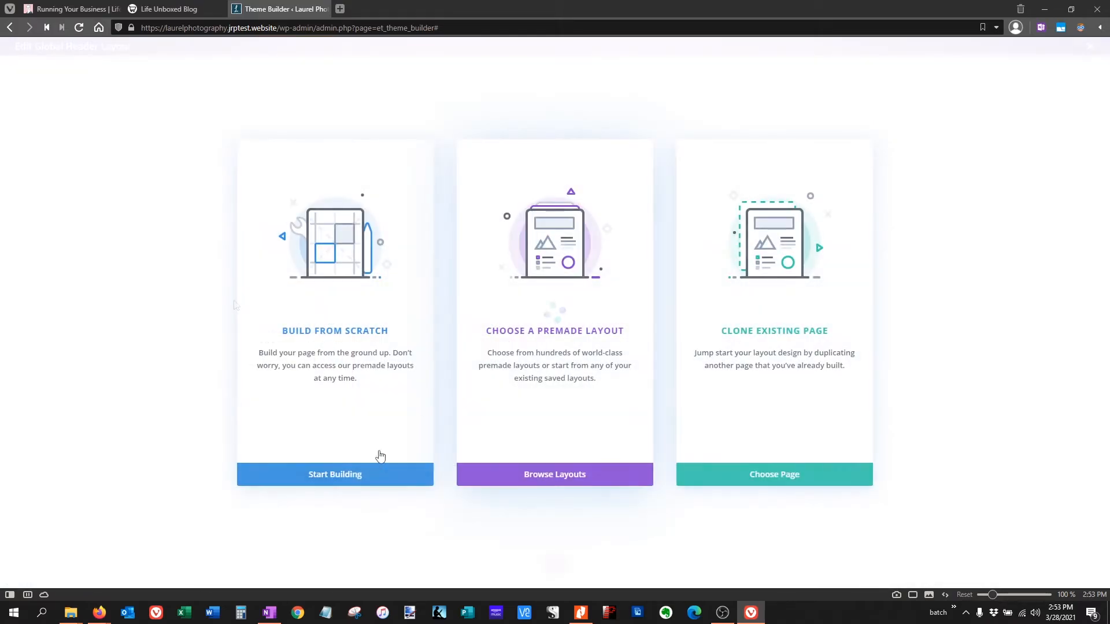
click(362, 473)
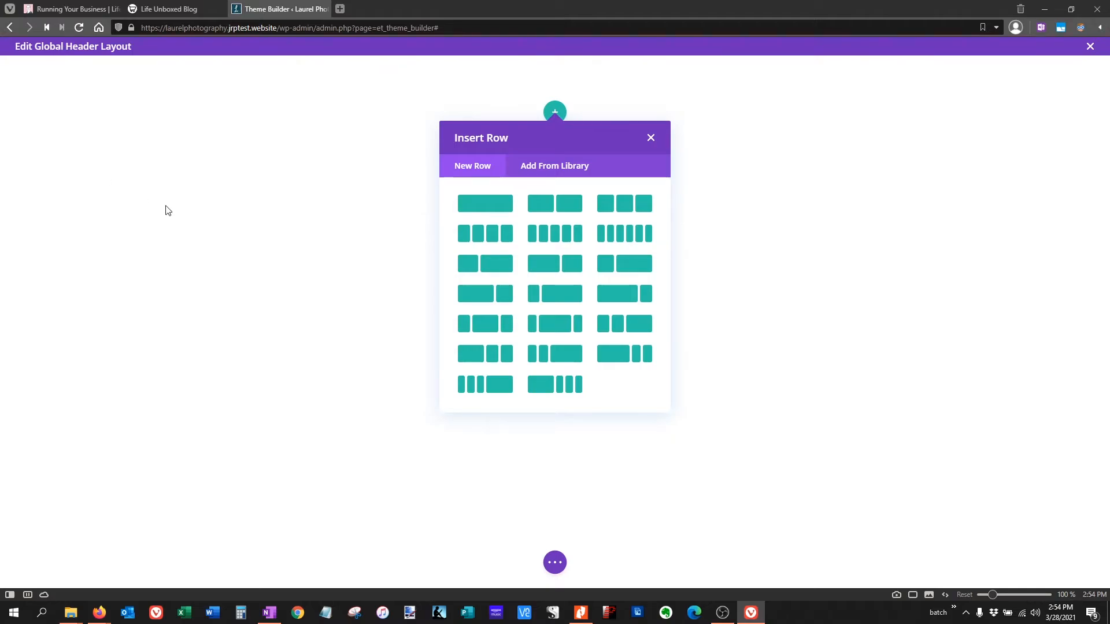
click(554, 329)
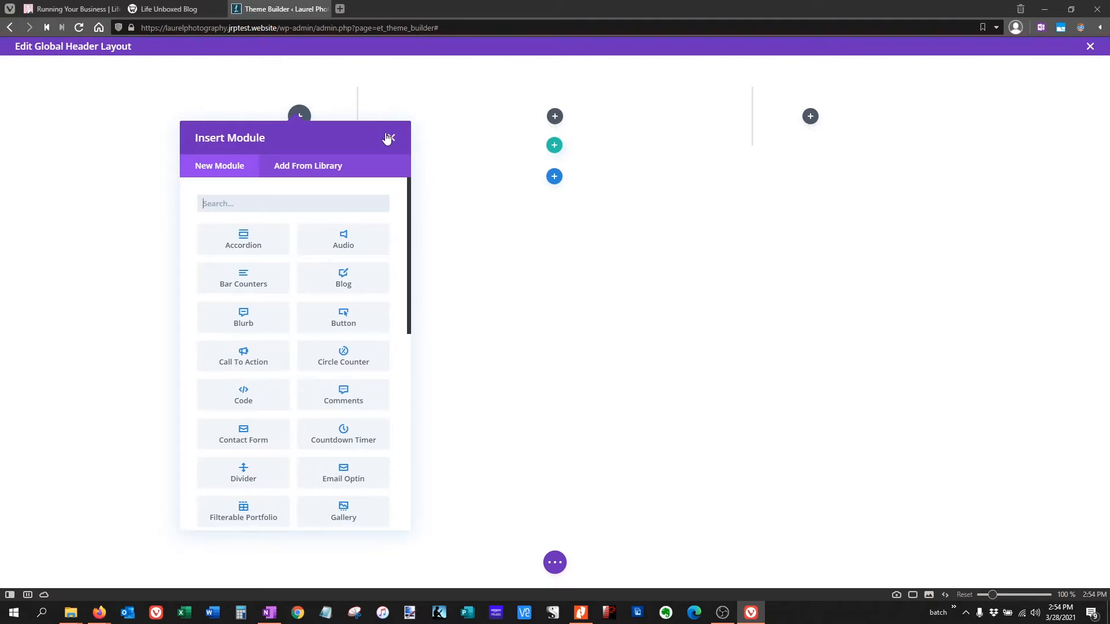
- Add an Image module to the middle column of the header row, using Laurel-Logo_1028x1028.png from the media library
click(555, 117)
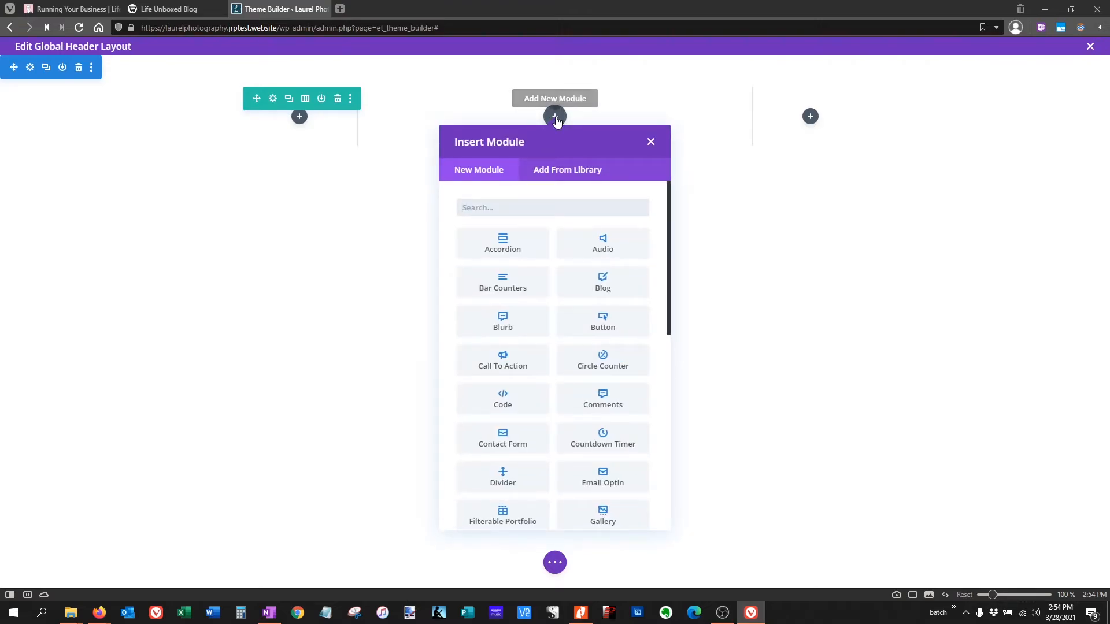
text(image)
click(471, 243)
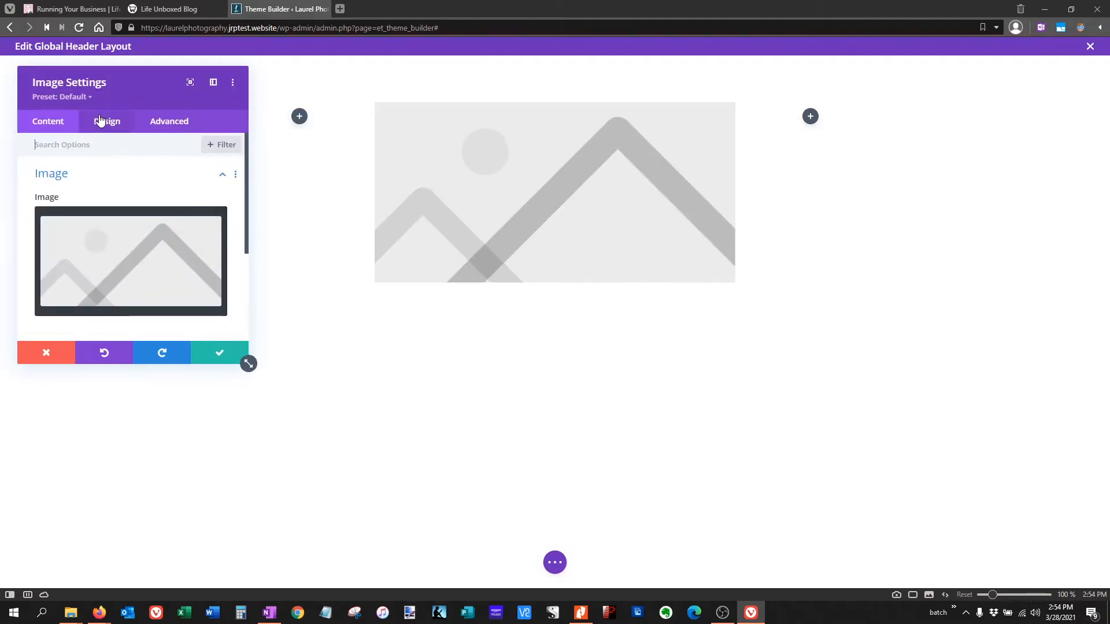
click(173, 229)
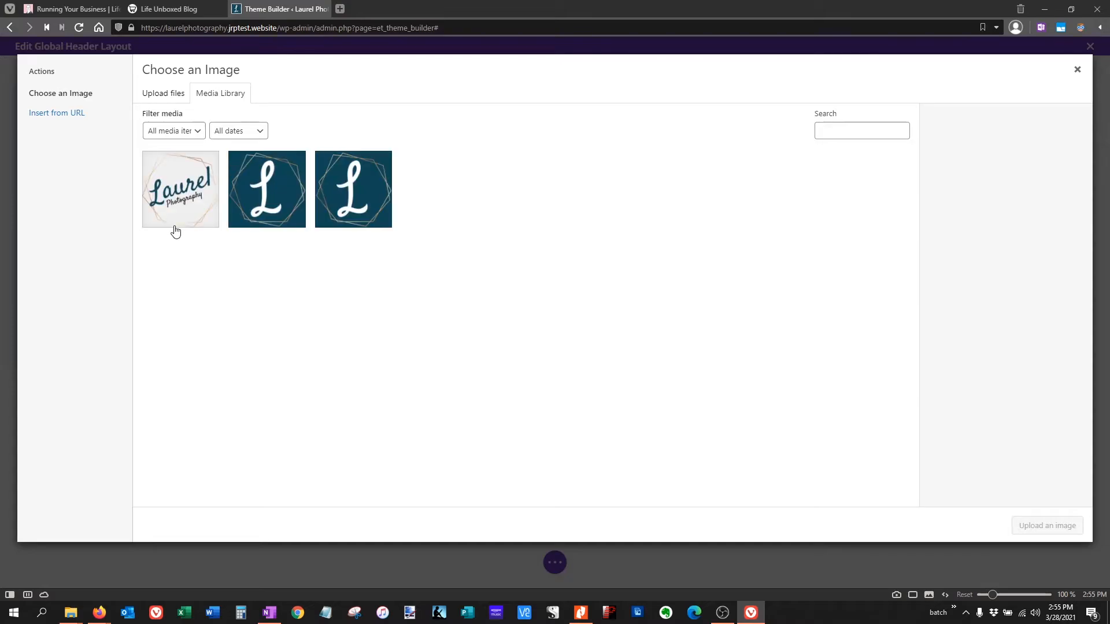
click(179, 194)
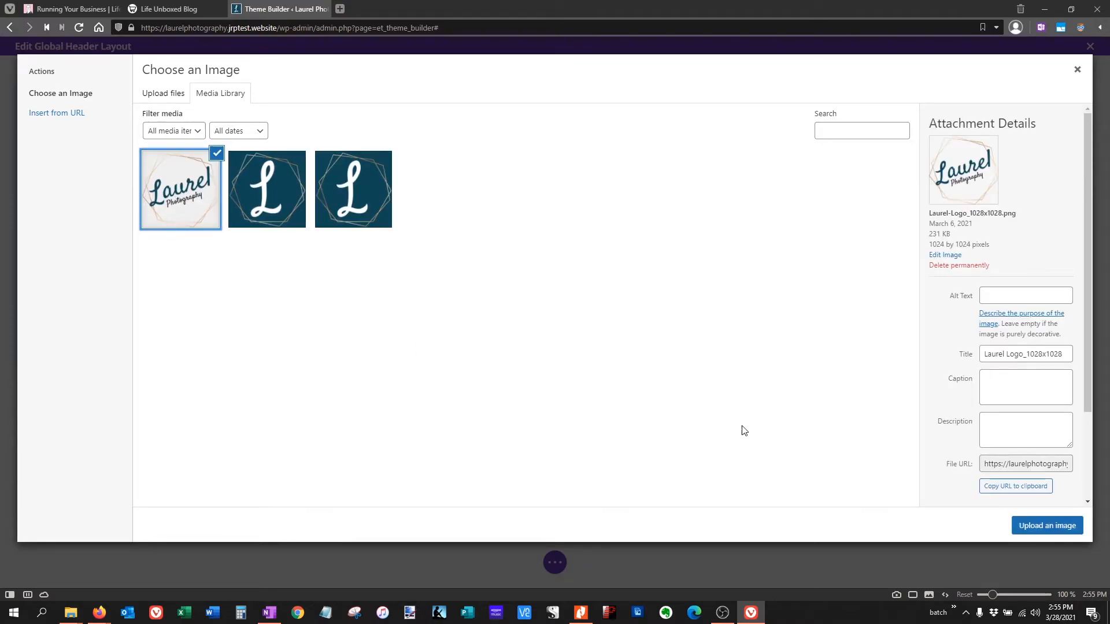
click(1059, 529)
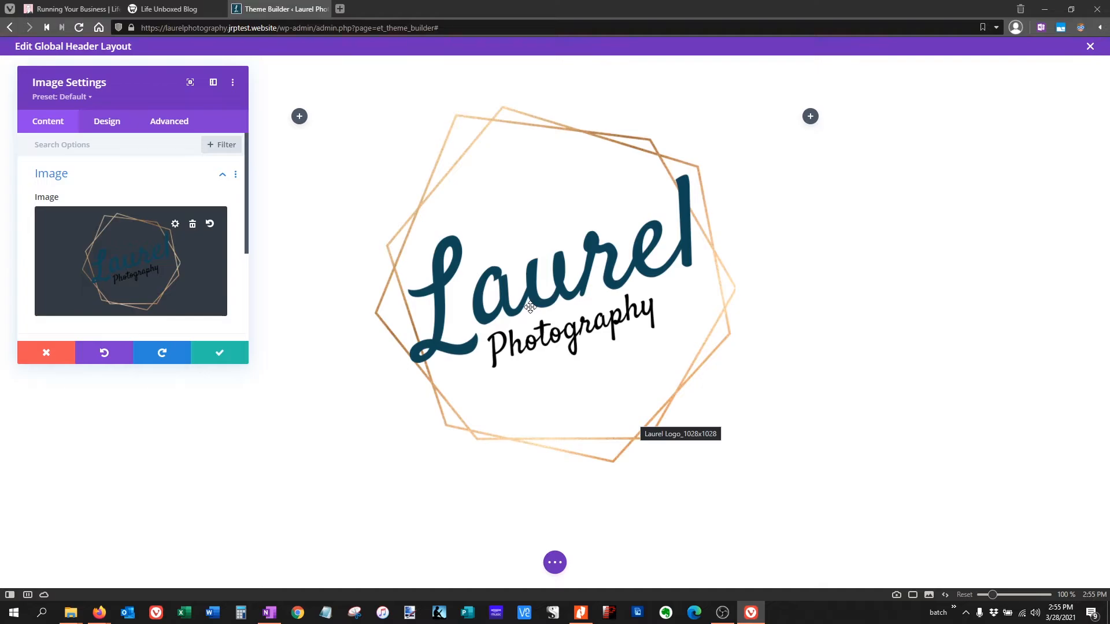
- Set the logo image's width to 43% and its module alignment to center
click(104, 128)
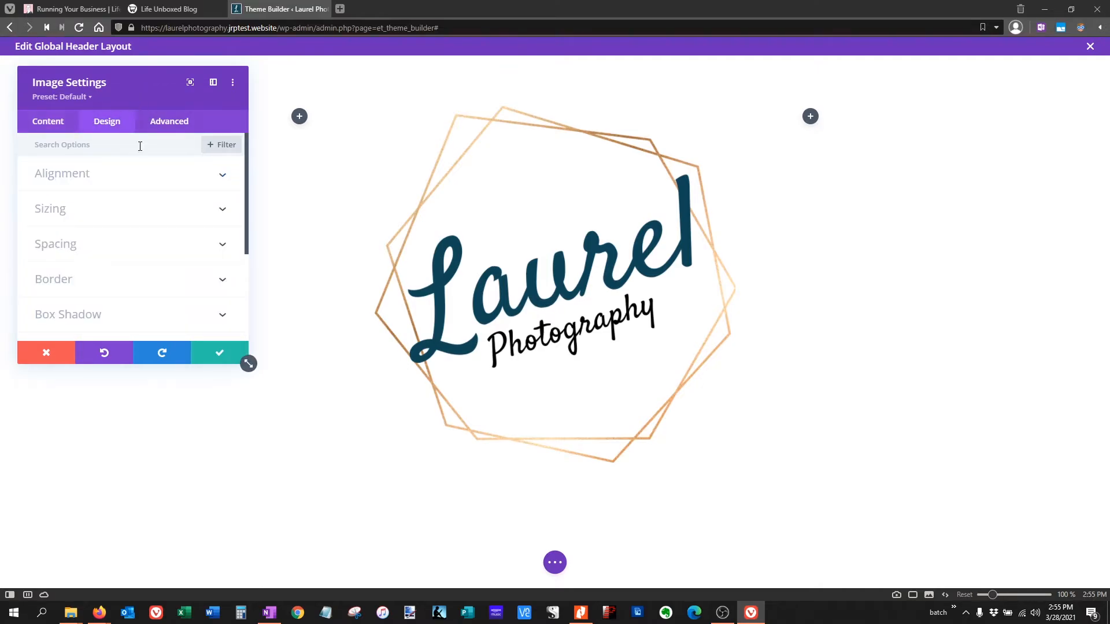
click(82, 213)
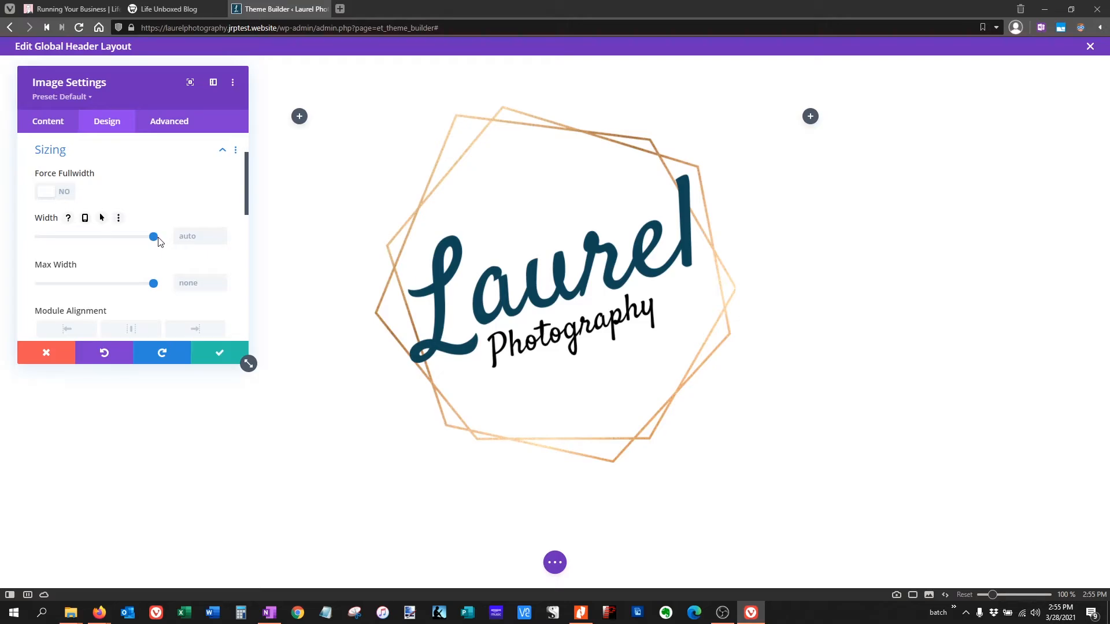
drag(154, 237, 87, 238)
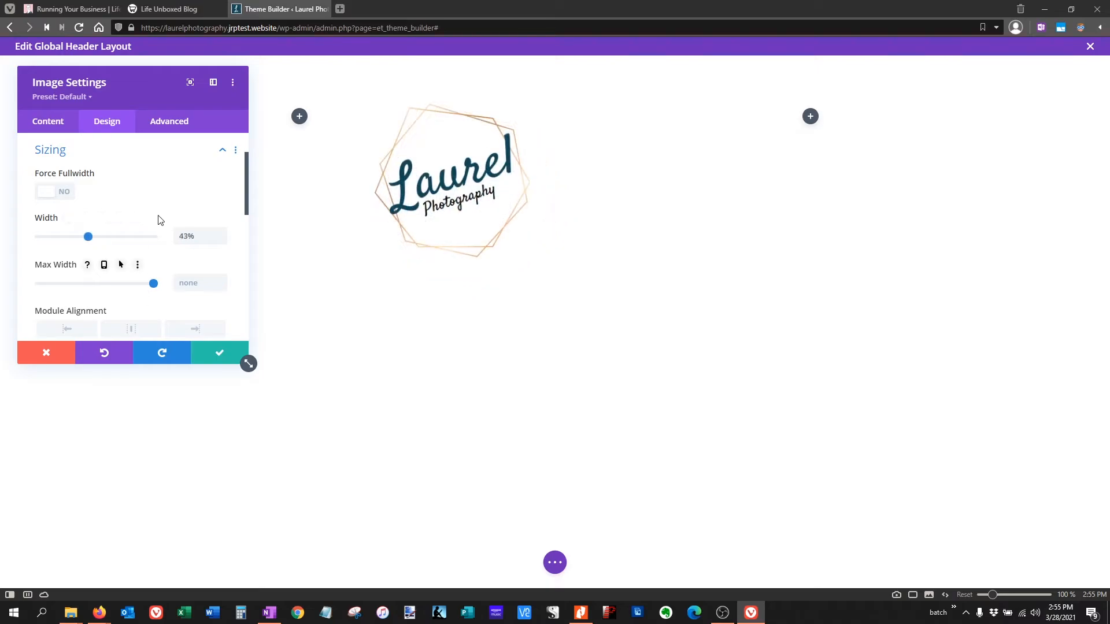
click(133, 331)
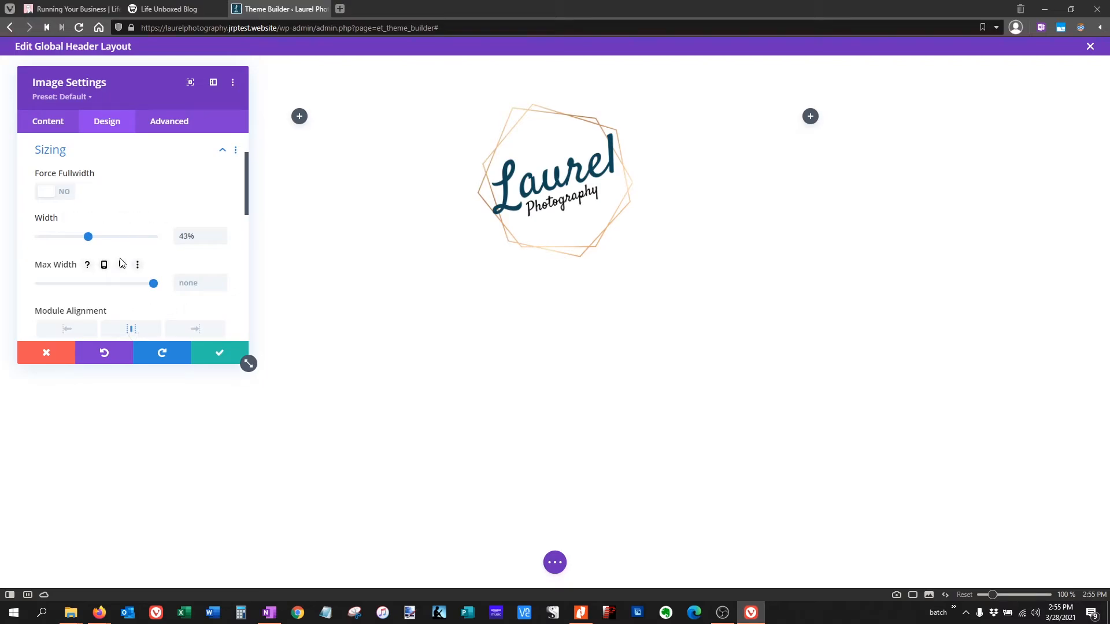
- Set the logo image's top margin to -10% and save the image settings
scroll(114, 246, down, 1)
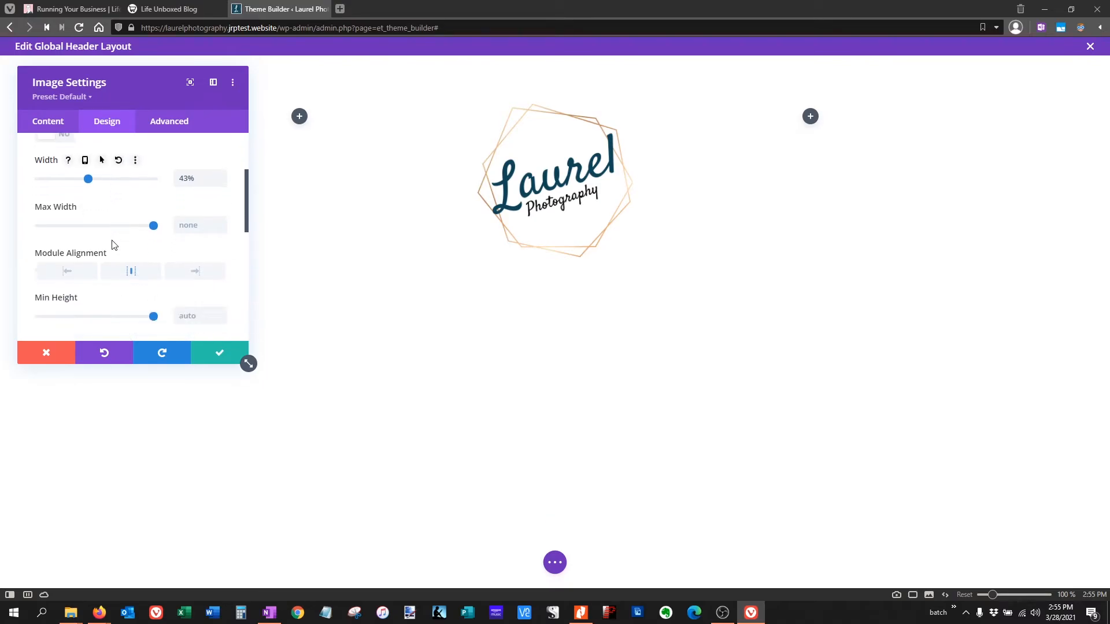
scroll(114, 246, down, 4)
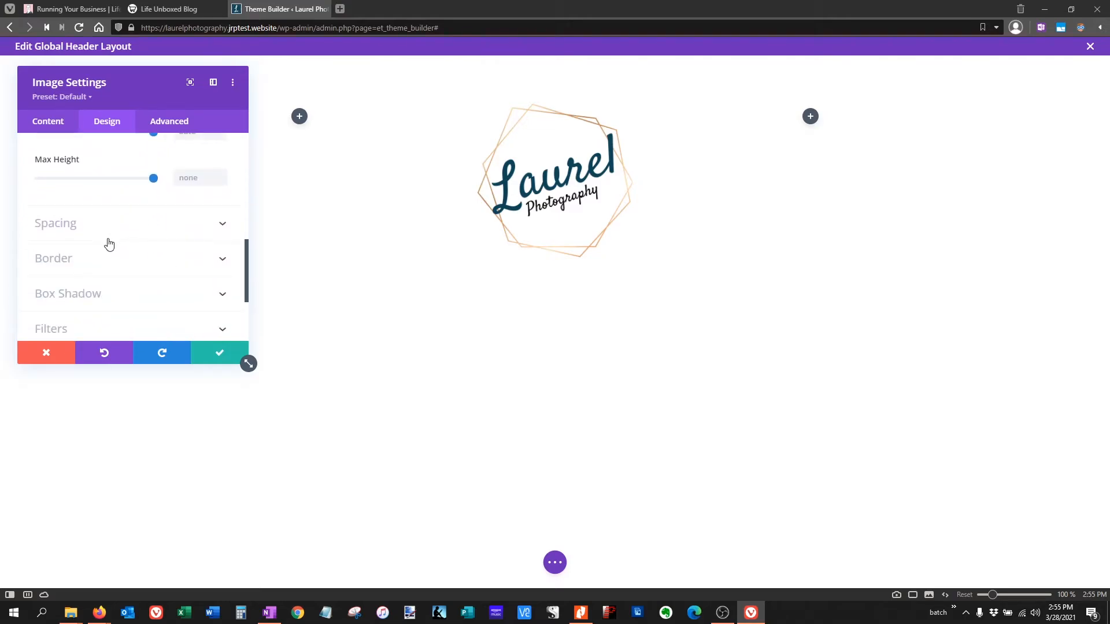
click(96, 233)
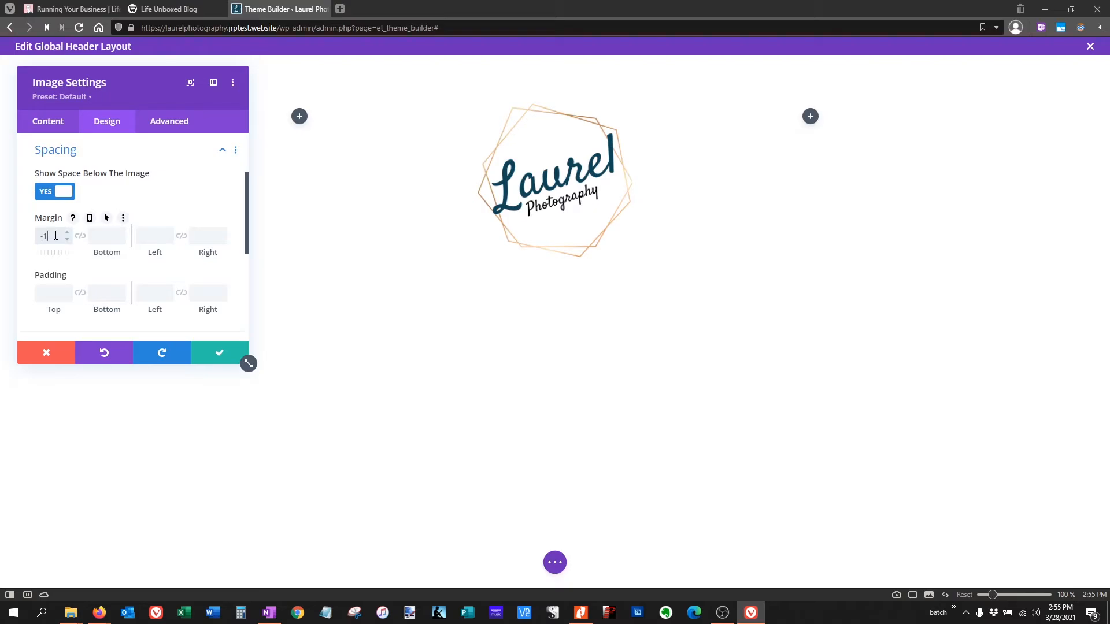
key(BackSpace)
key(BackSpace)
text(%)
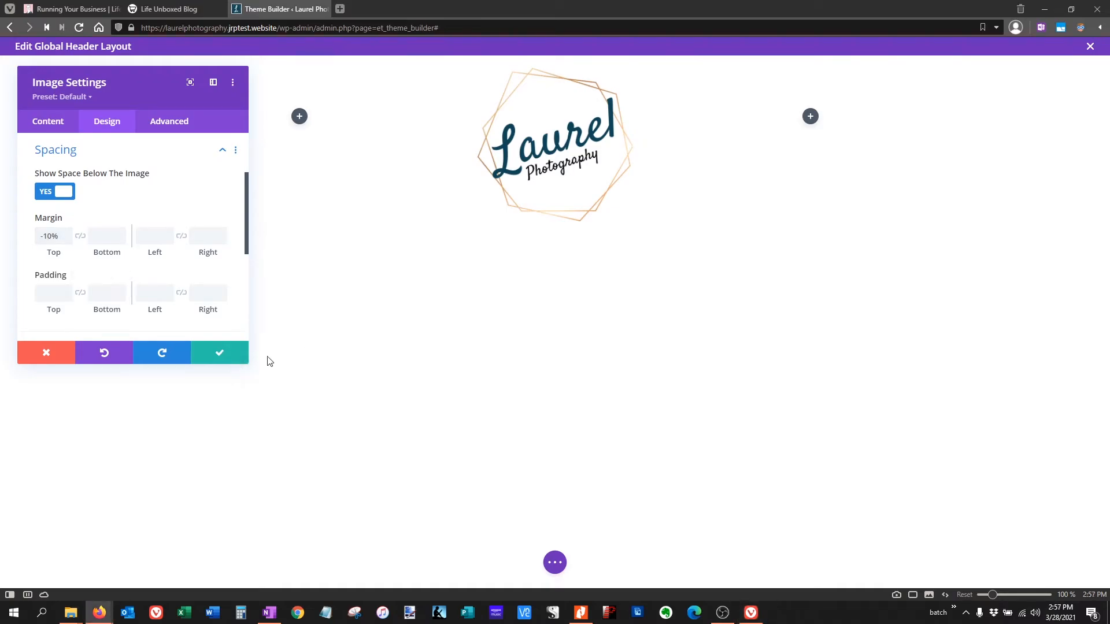
click(221, 357)
- Add a single-column row below the logo row and insert a Menu module in it
mouse_move(534, 231)
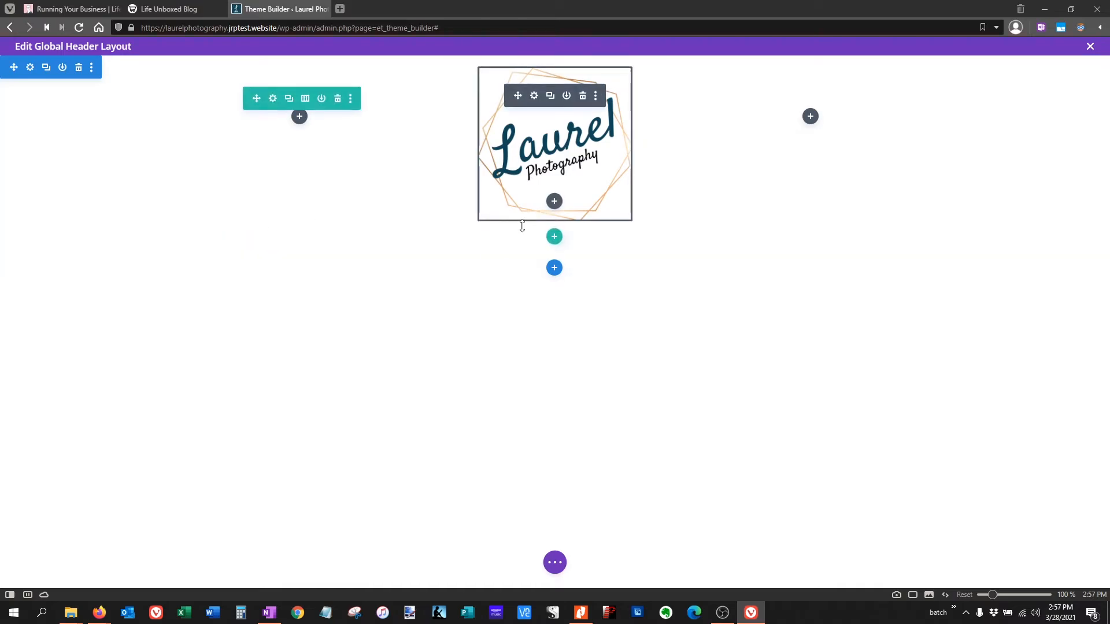
click(555, 237)
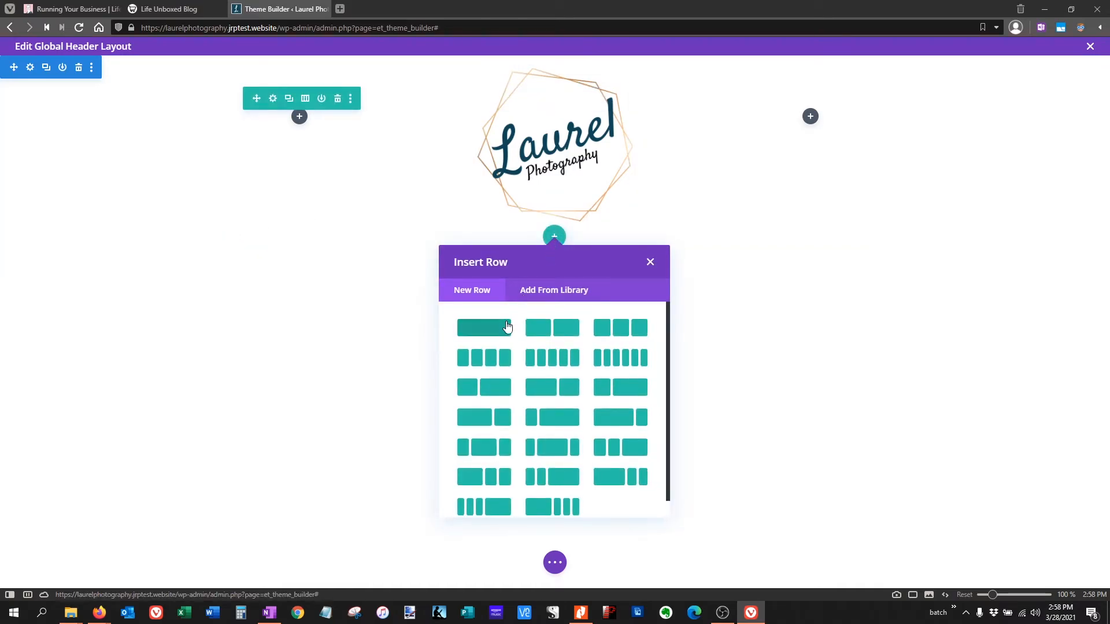
click(492, 331)
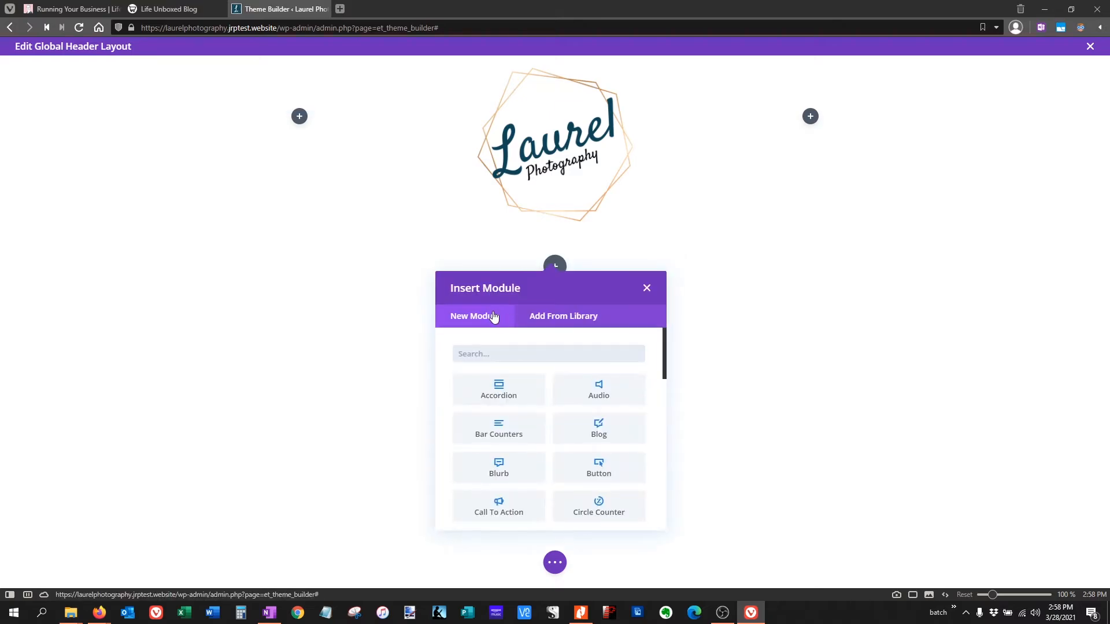
click(586, 353)
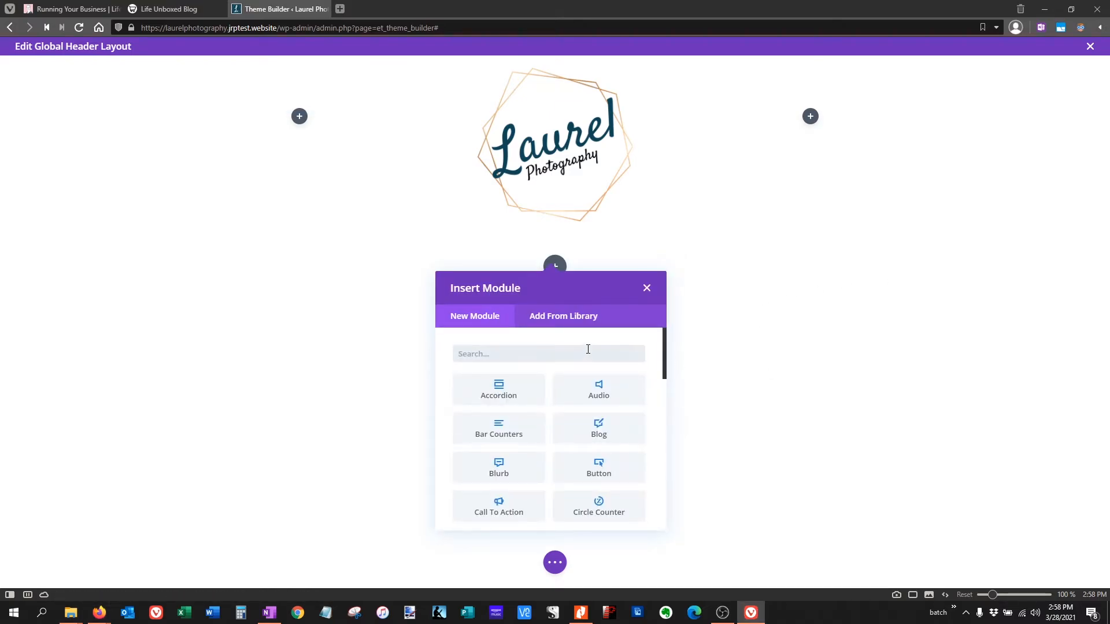
text(menu)
key(Return)
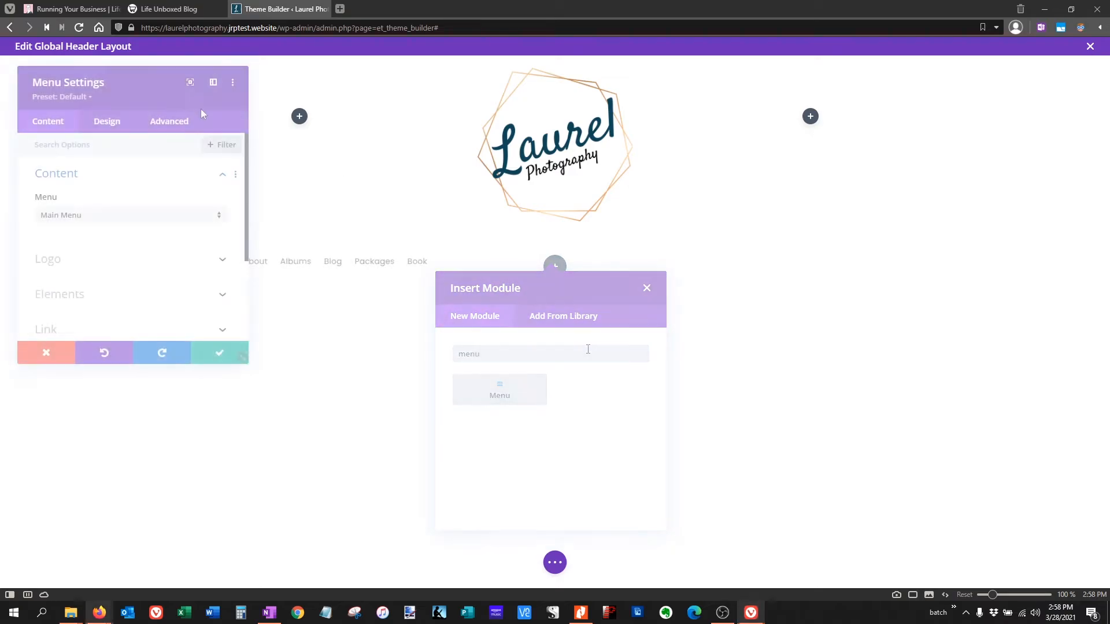
- Save the new Menu module with Main Menu as its assigned menu
drag(147, 79, 765, 240)
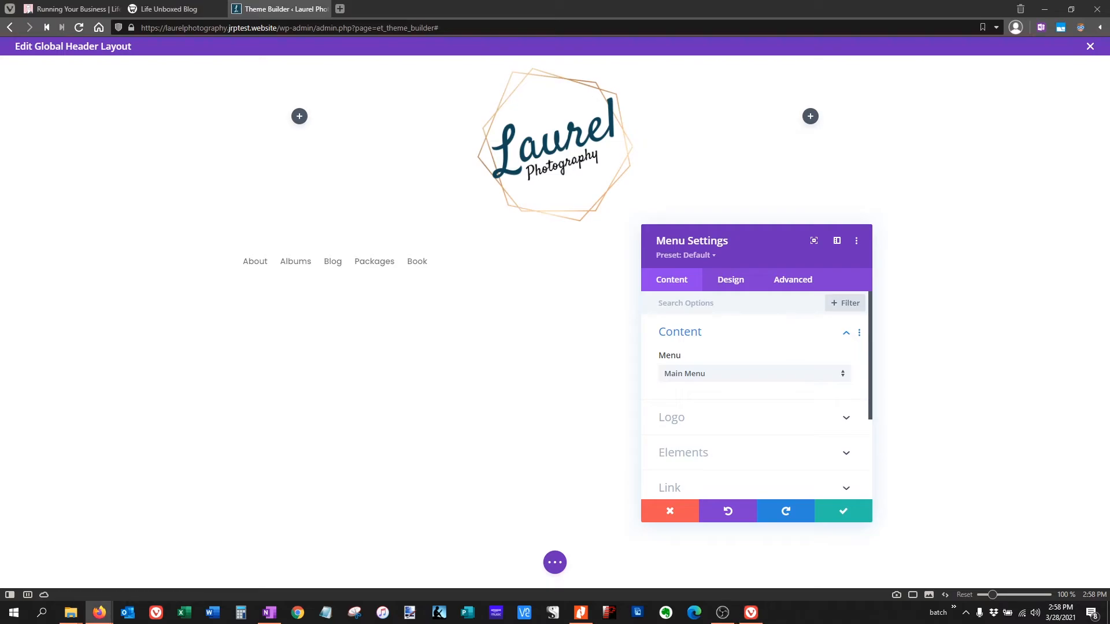
click(842, 515)
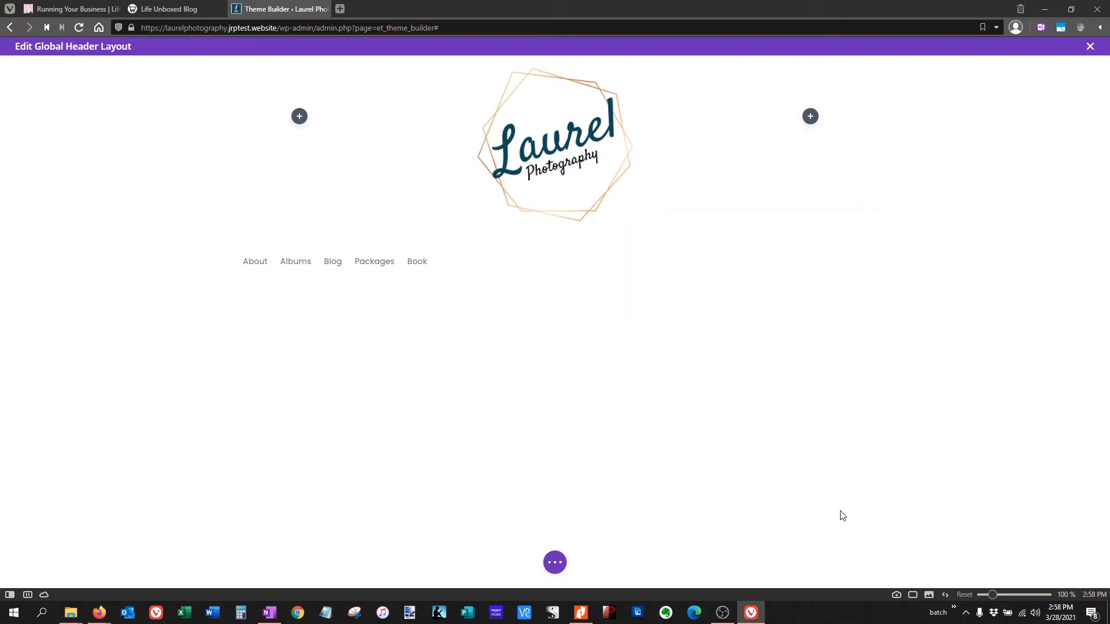
- Set the width of the row containing the menu to 100%
mouse_move(240, 253)
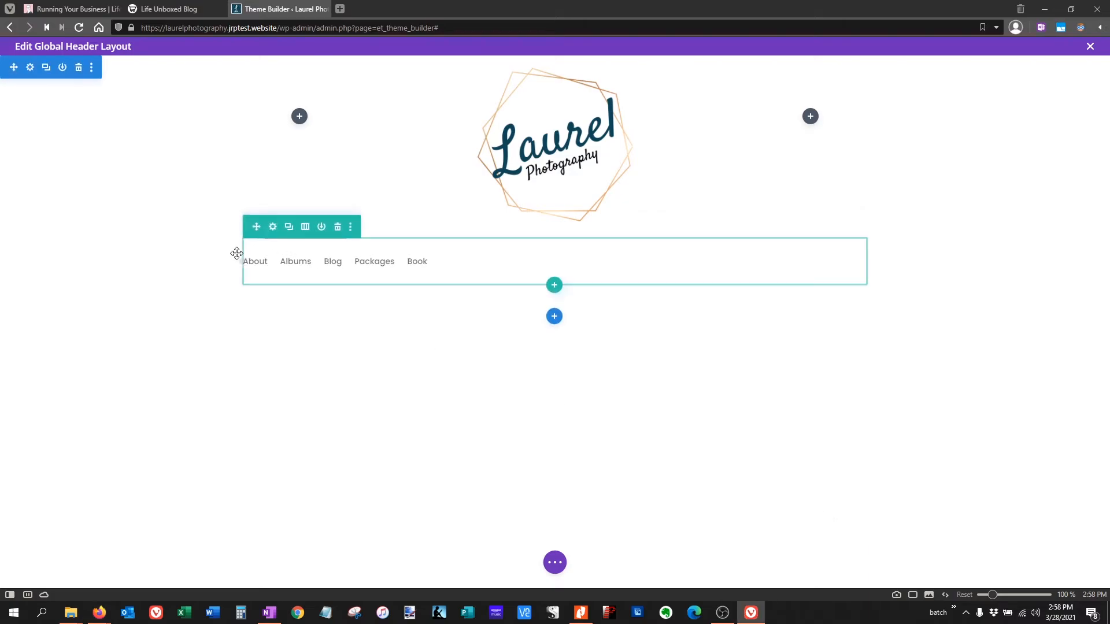
click(273, 228)
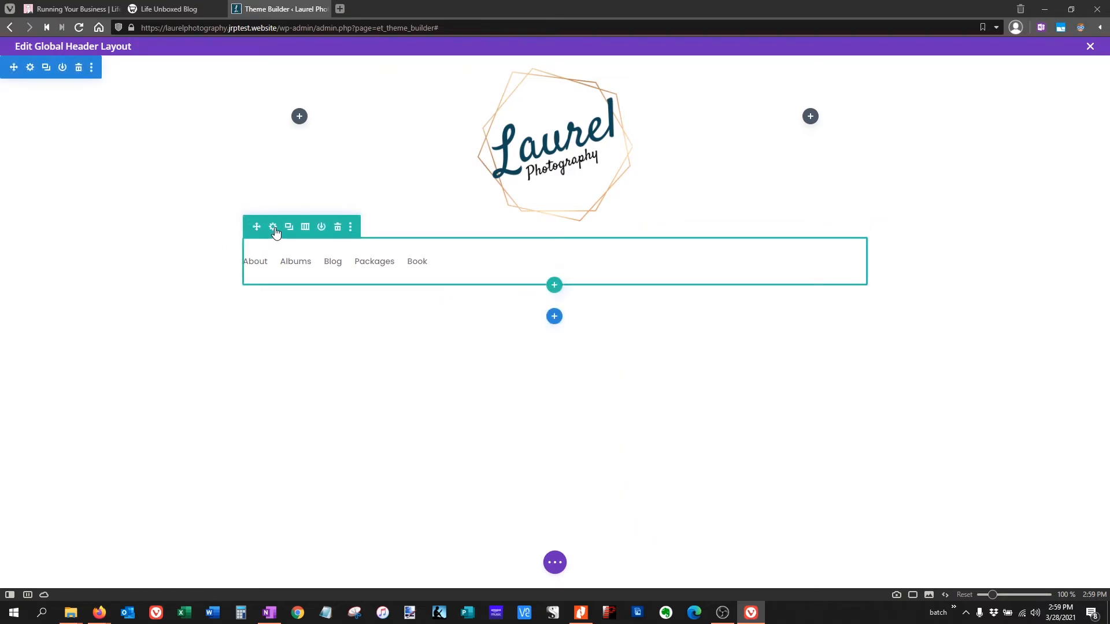
click(273, 227)
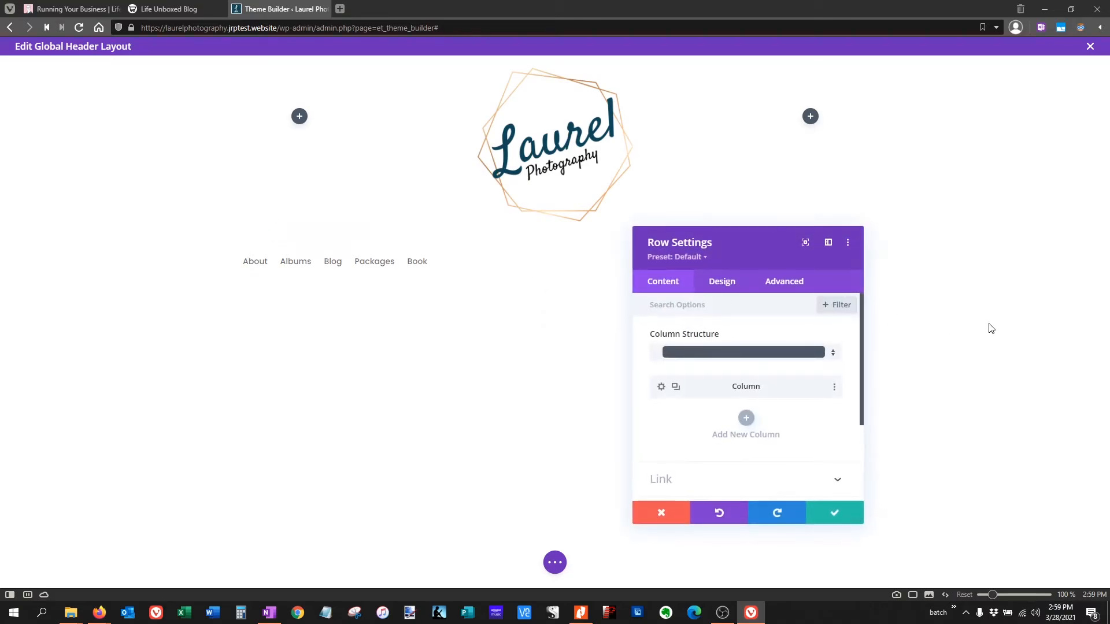
click(715, 283)
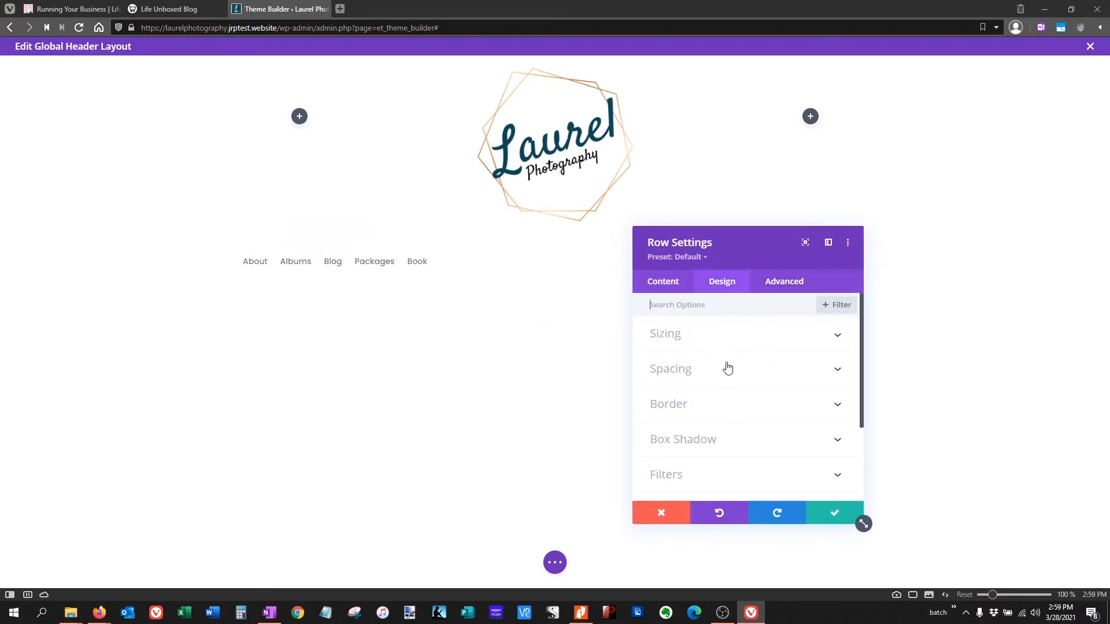
click(711, 341)
scroll(744, 417, down, 1)
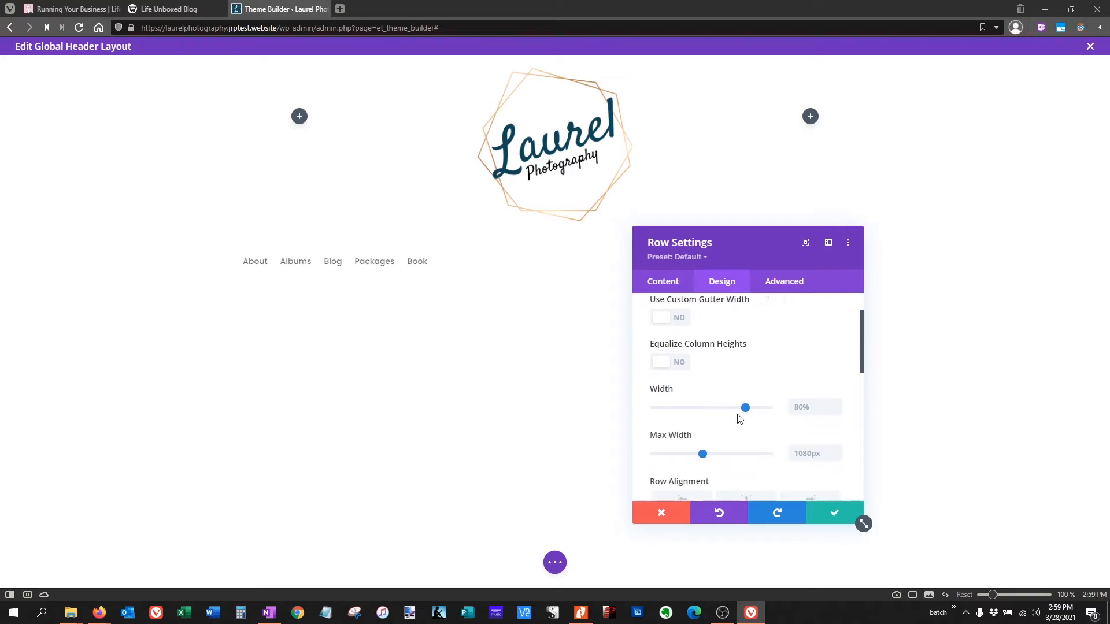
drag(746, 407, 772, 408)
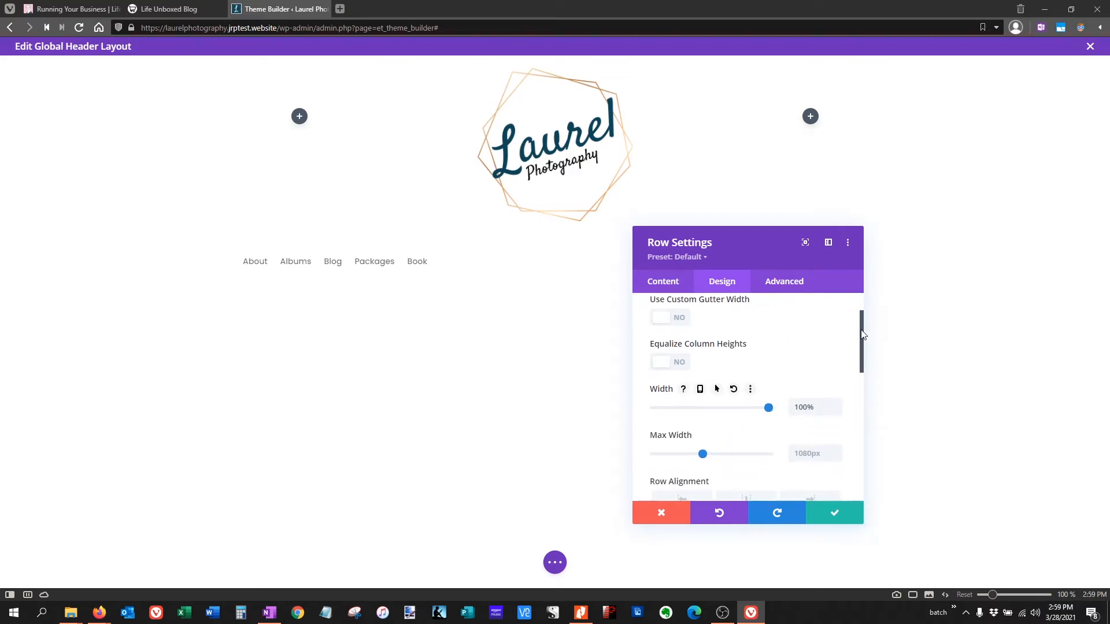
- Set the menu row's max width to 100% and save the row settings
click(825, 453)
text(100px%)
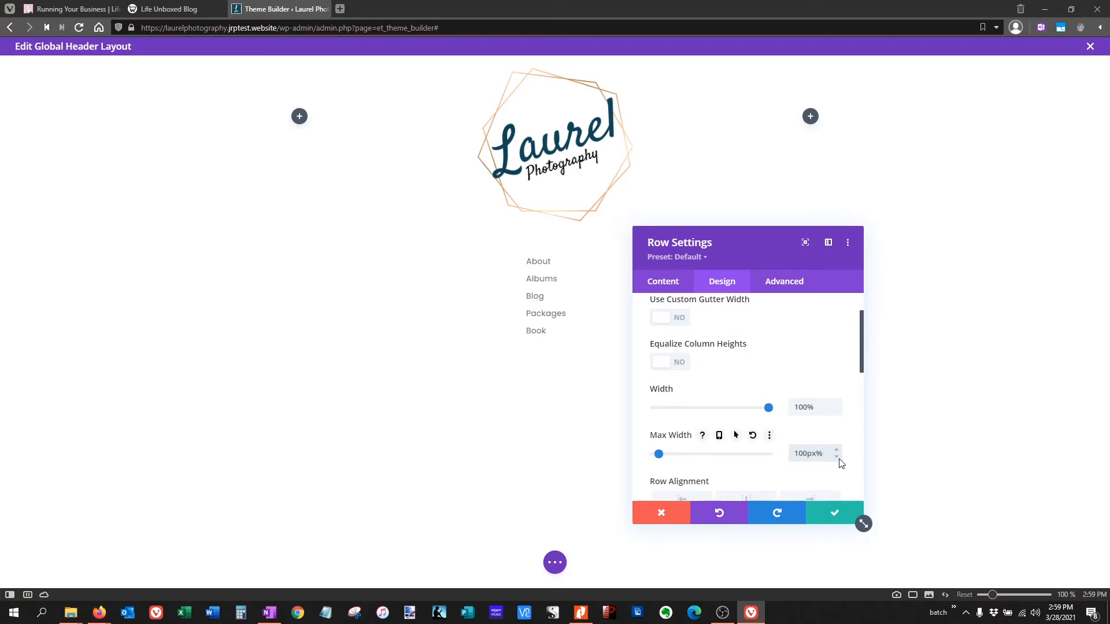
key(BackSpace)
key(BackSpace)
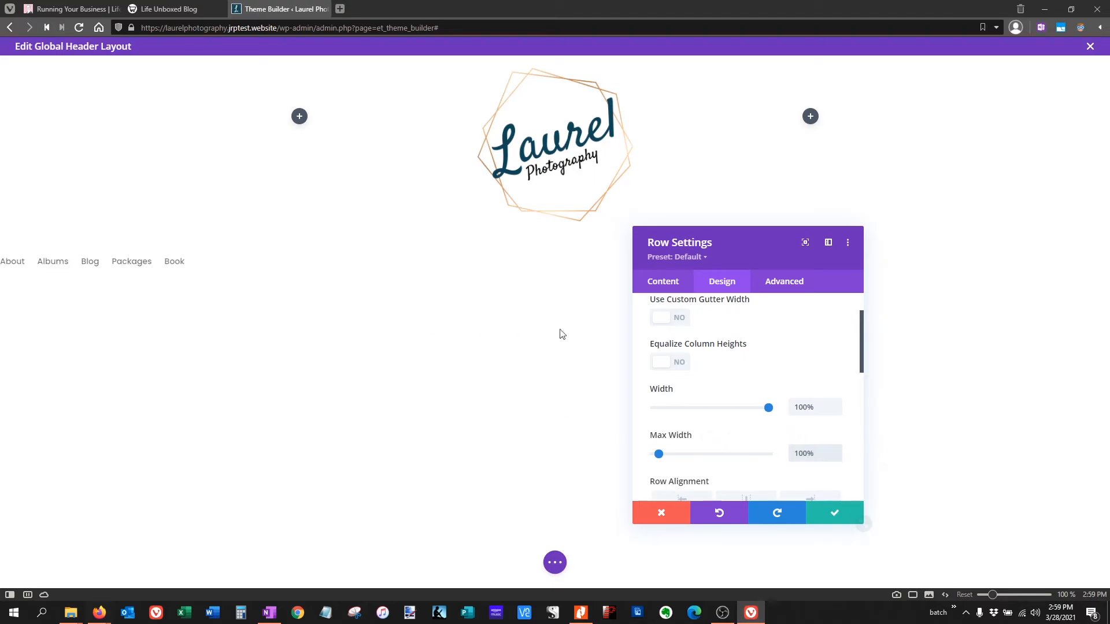
click(832, 514)
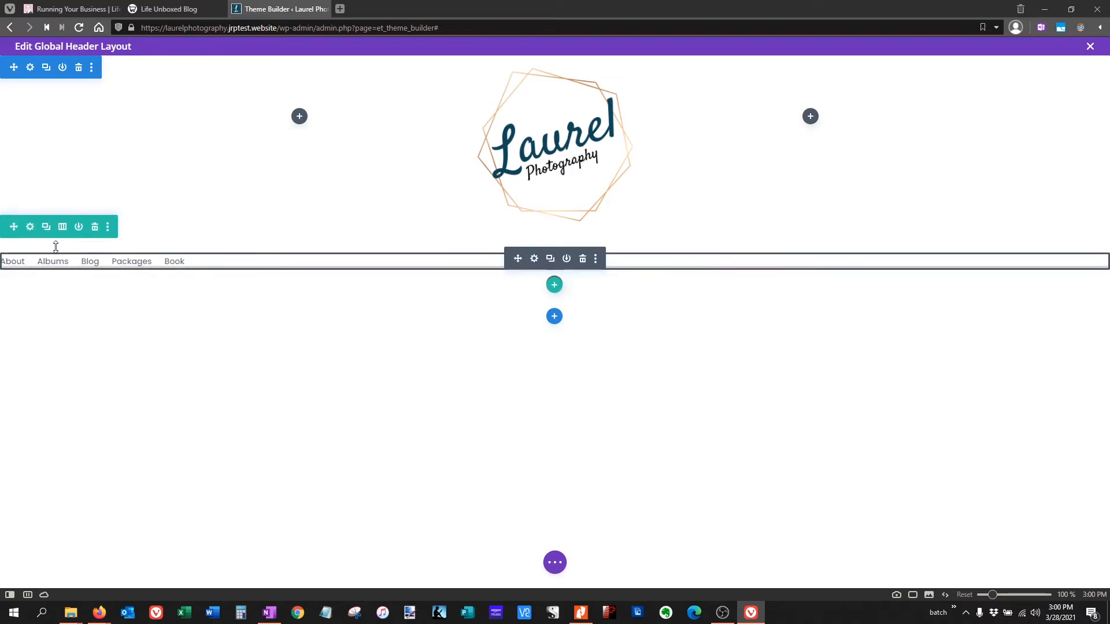
- Give the menu row the saved dark teal background color and save the row settings
click(30, 227)
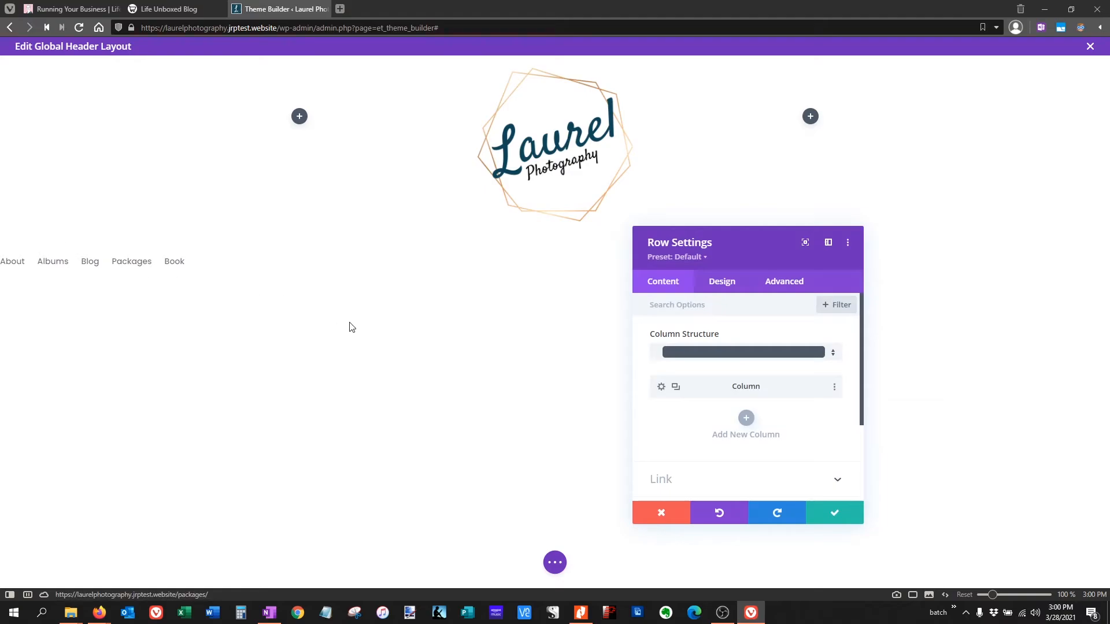
scroll(736, 423, down, 1)
click(733, 462)
scroll(735, 460, down, 3)
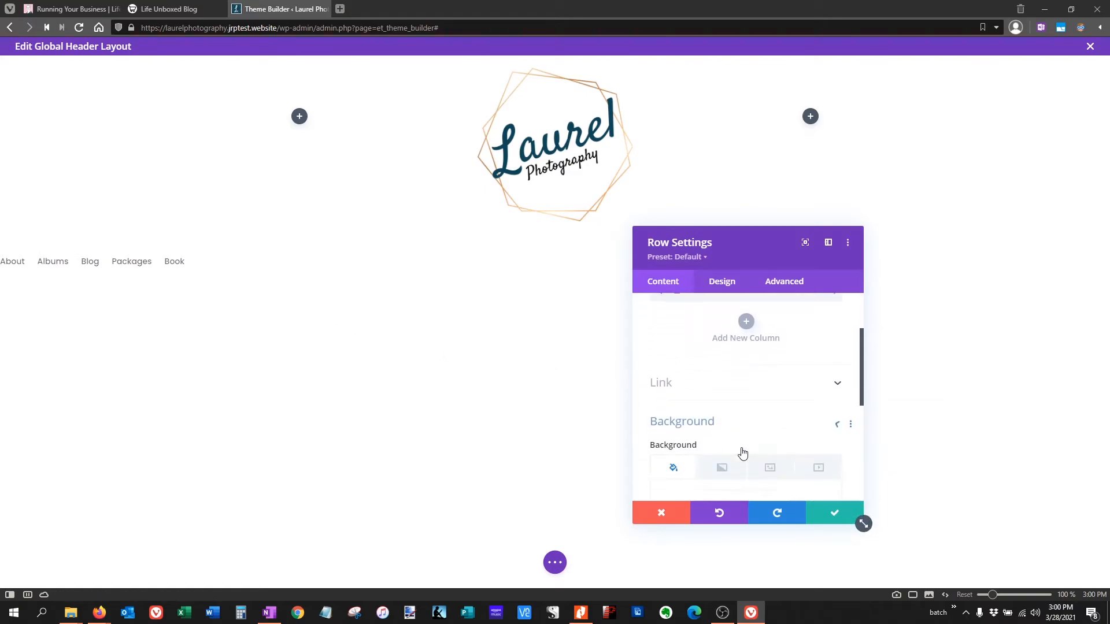
click(726, 473)
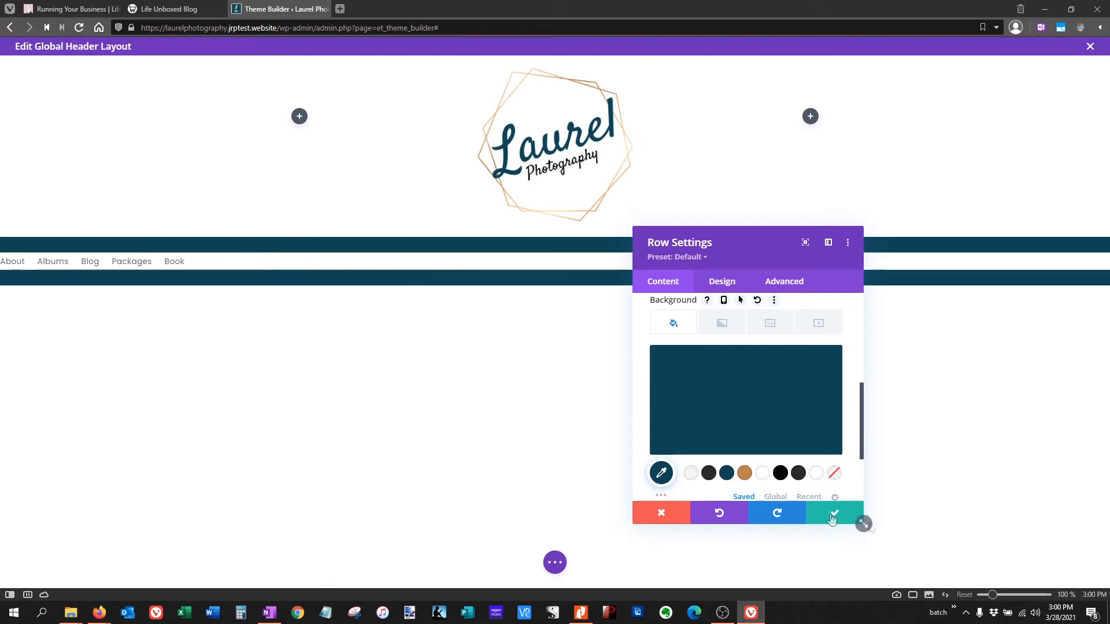
click(856, 517)
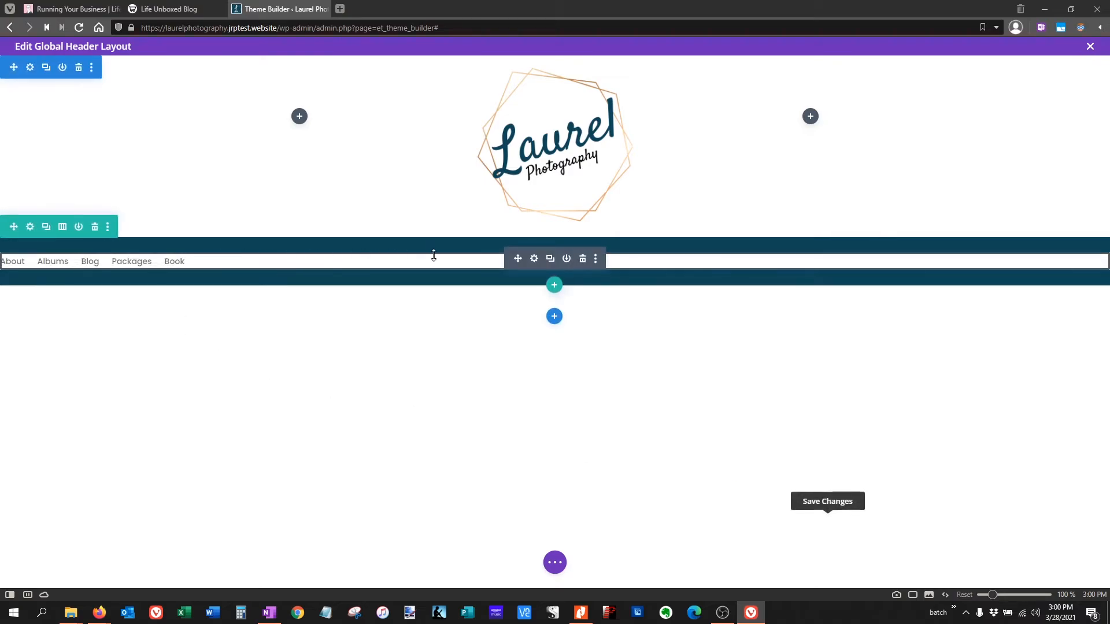
- Remove the white background color from the Menu module so the row's color shows through
click(534, 258)
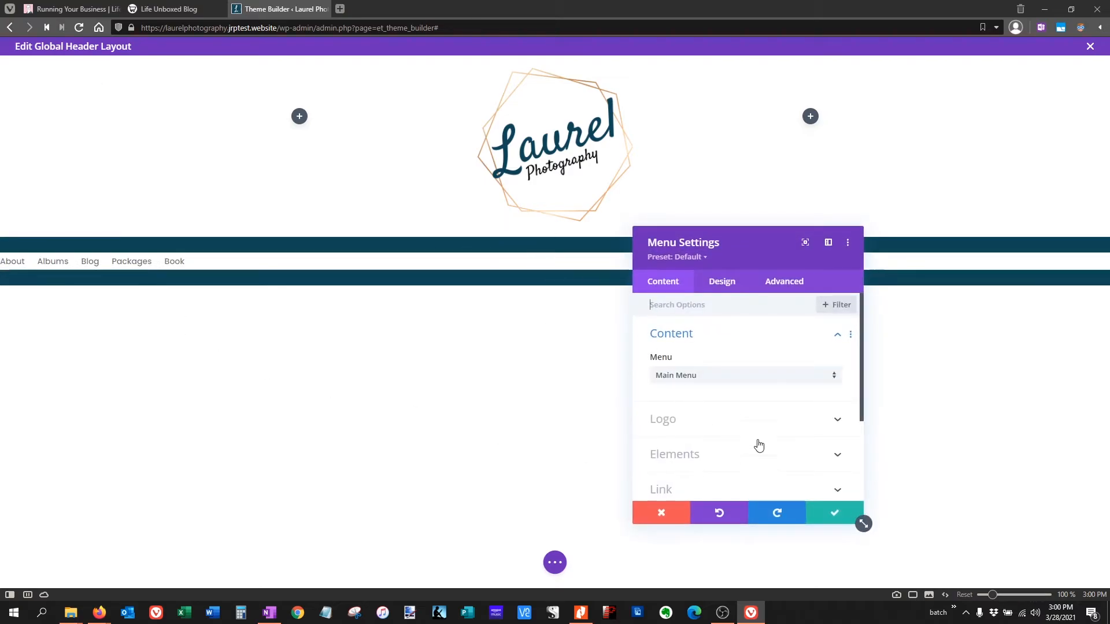
scroll(757, 424, down, 2)
click(744, 411)
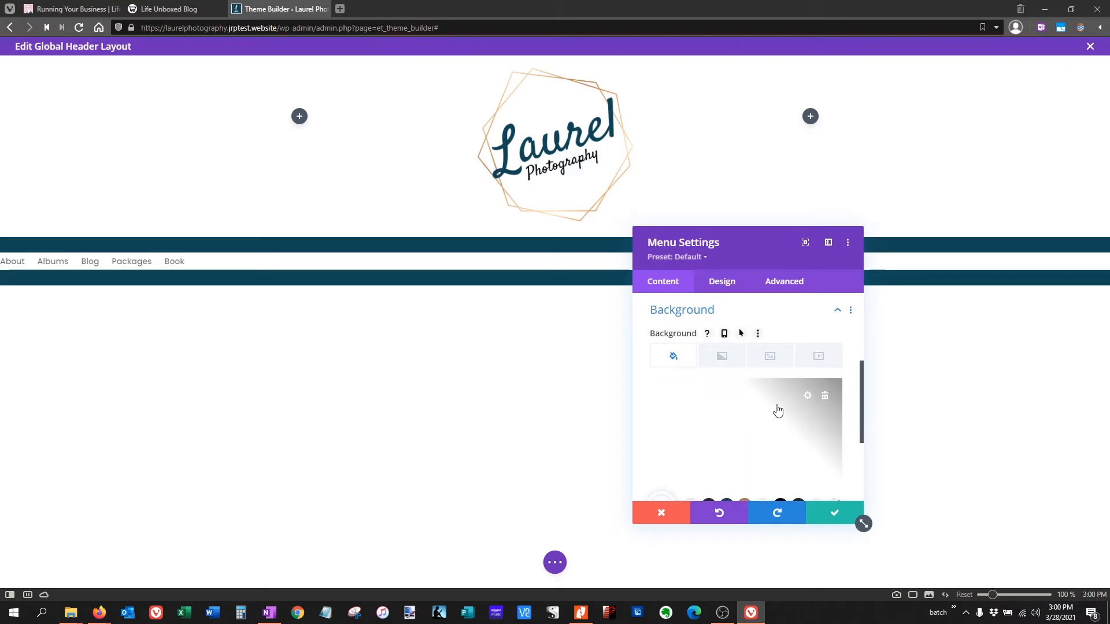
click(825, 399)
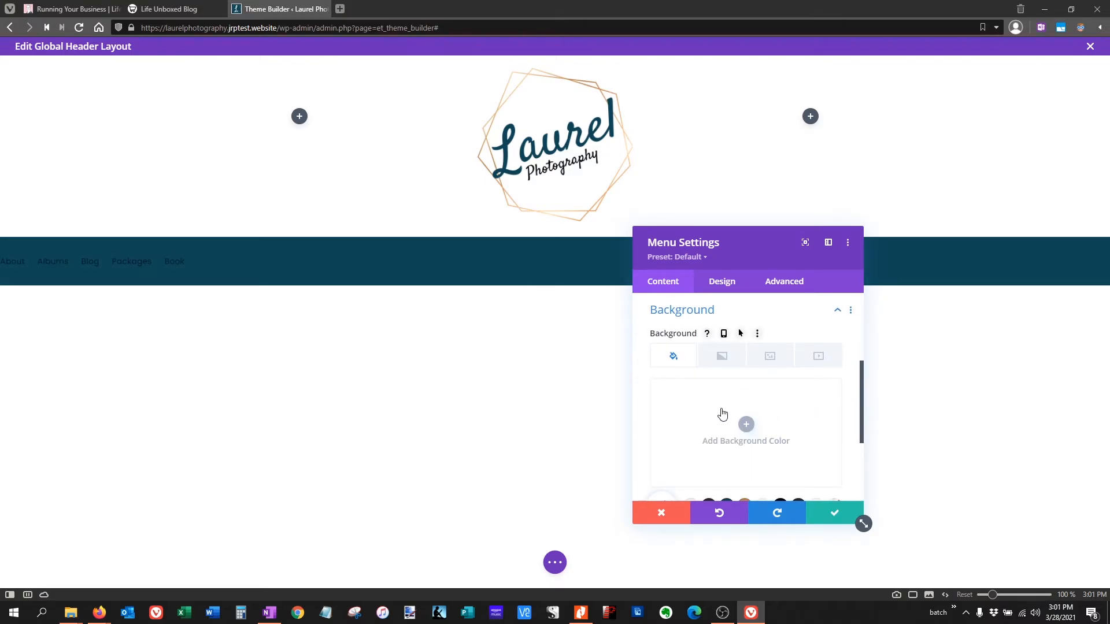
- Set the Menu module's layout style to Centered and move its settings window clear of the menu
scroll(729, 405, up, 3)
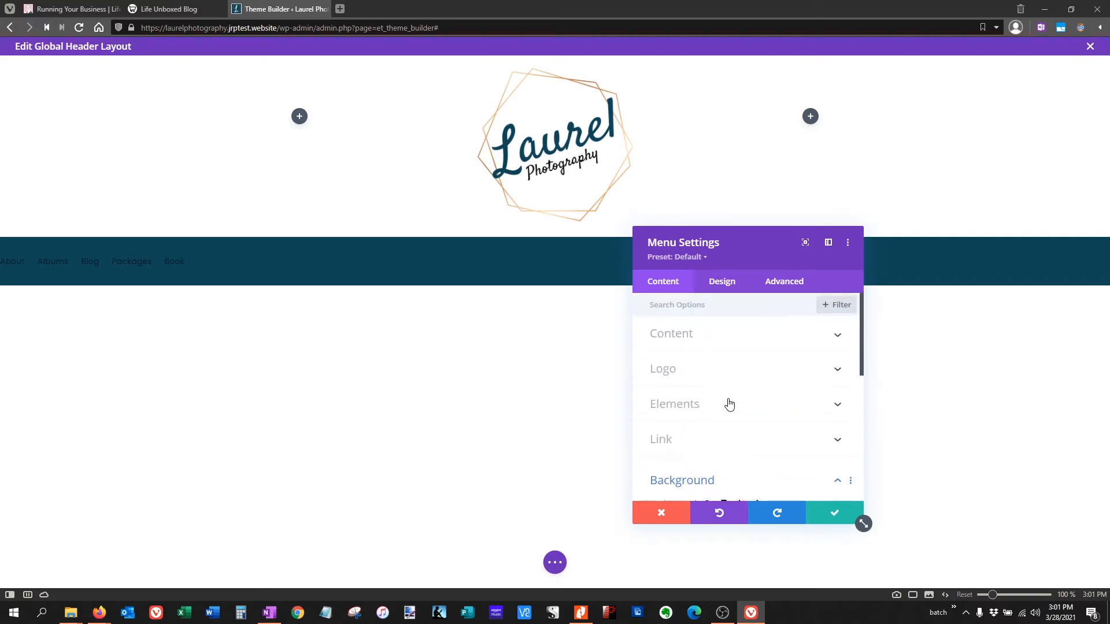
click(722, 289)
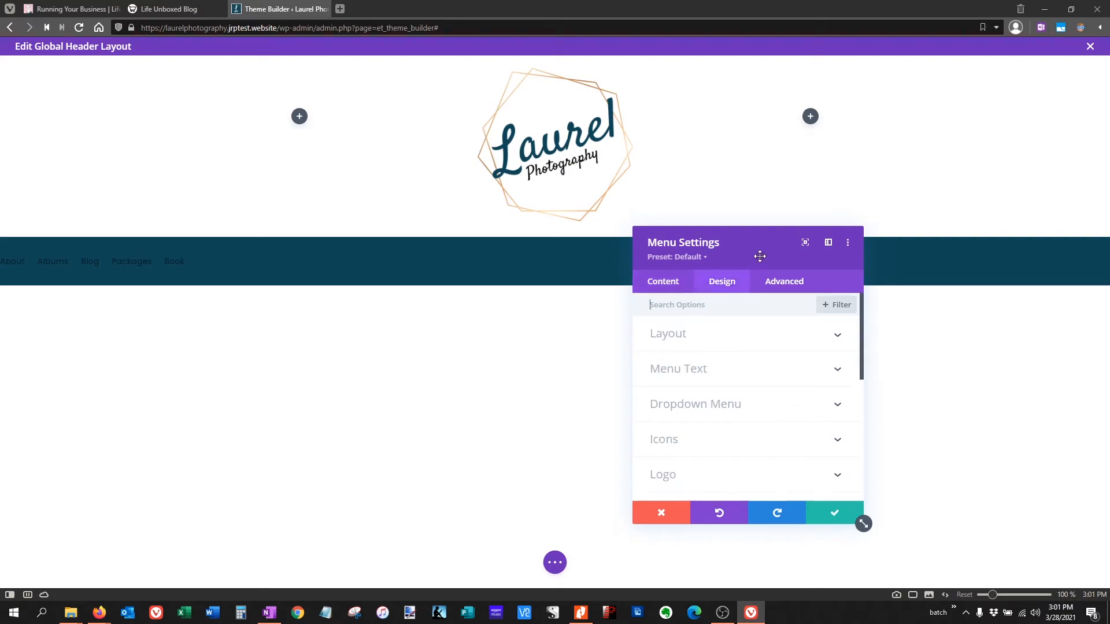
click(708, 340)
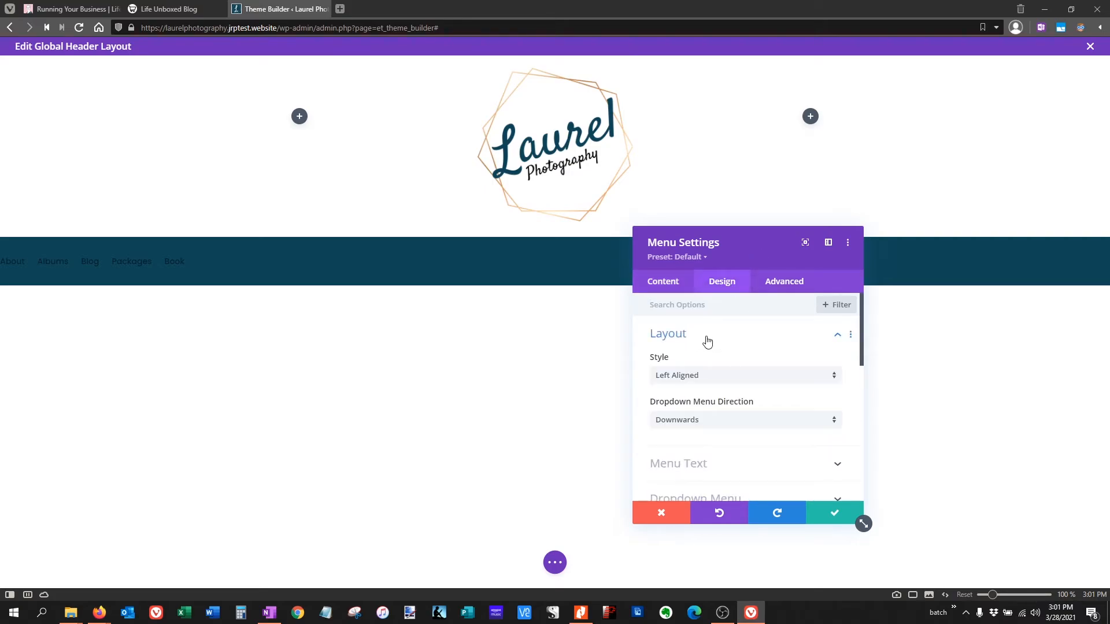
click(696, 380)
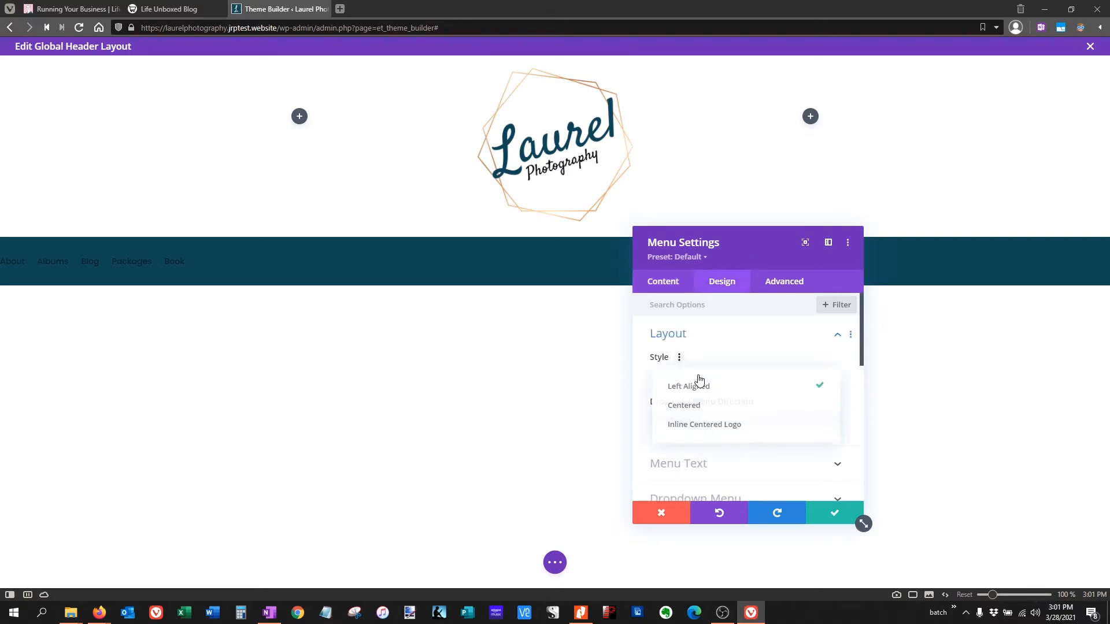
click(702, 406)
drag(718, 240, 850, 286)
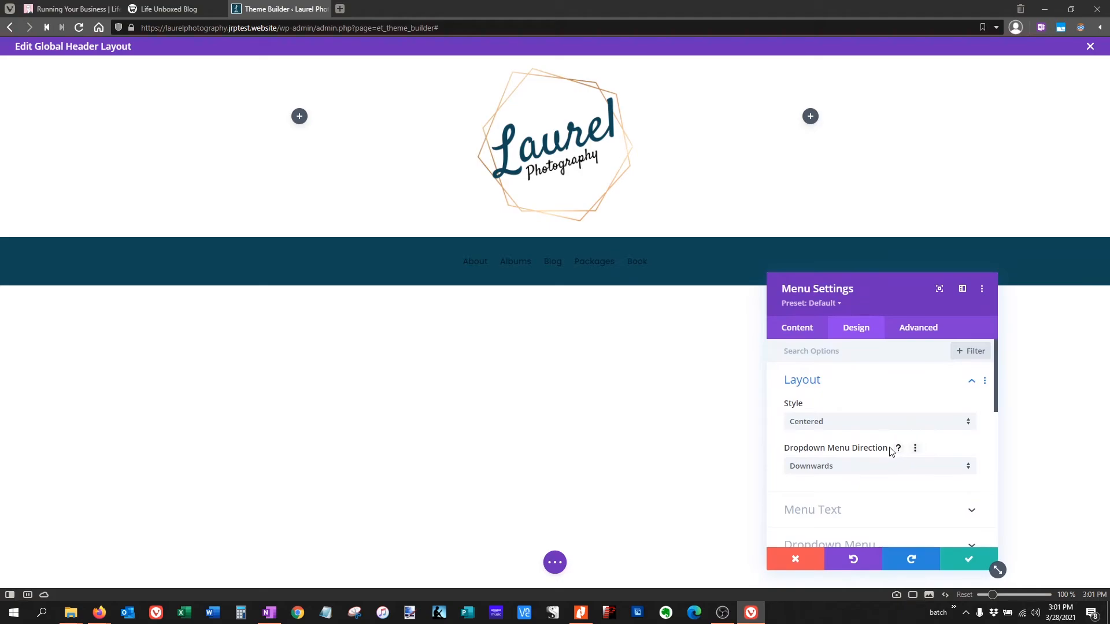
- Set the menu's active link color to the saved copper brown
scroll(891, 451, down, 1)
click(859, 452)
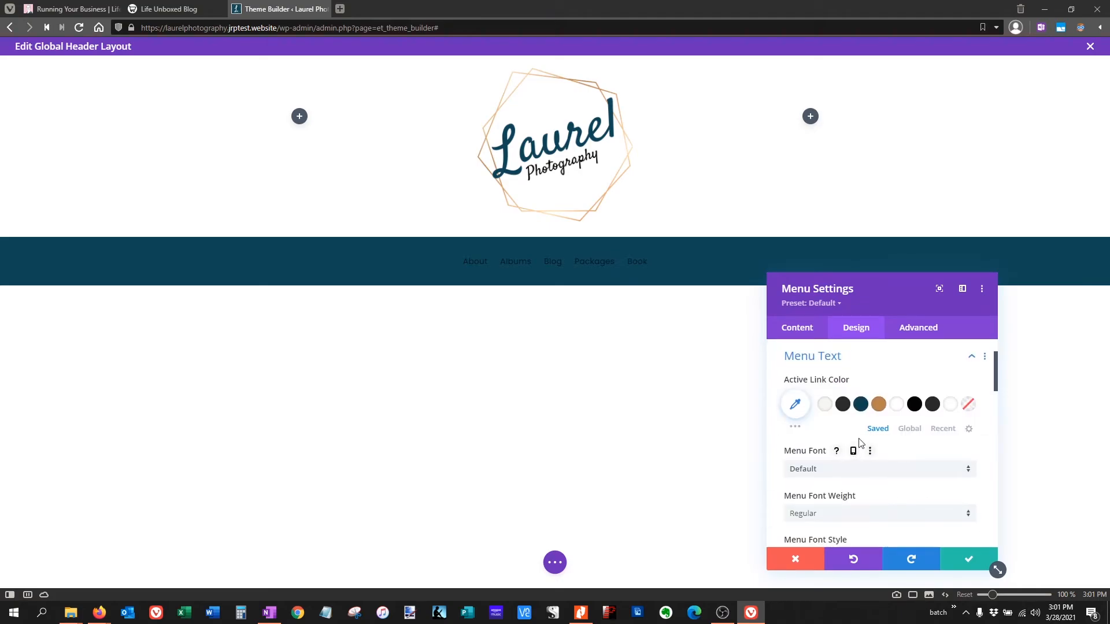
click(824, 405)
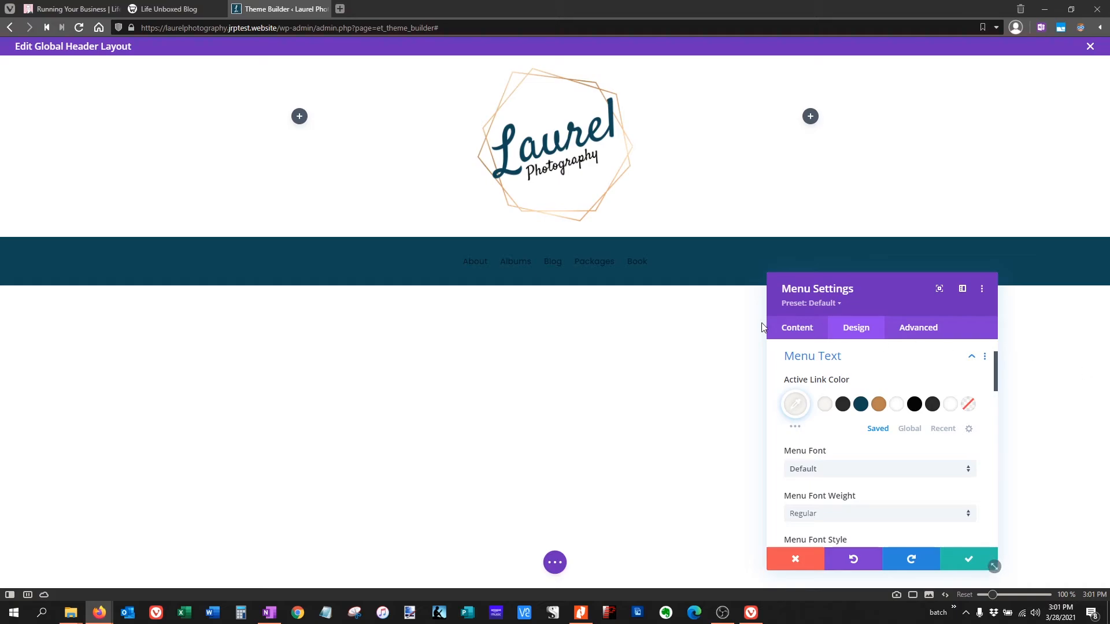
click(878, 405)
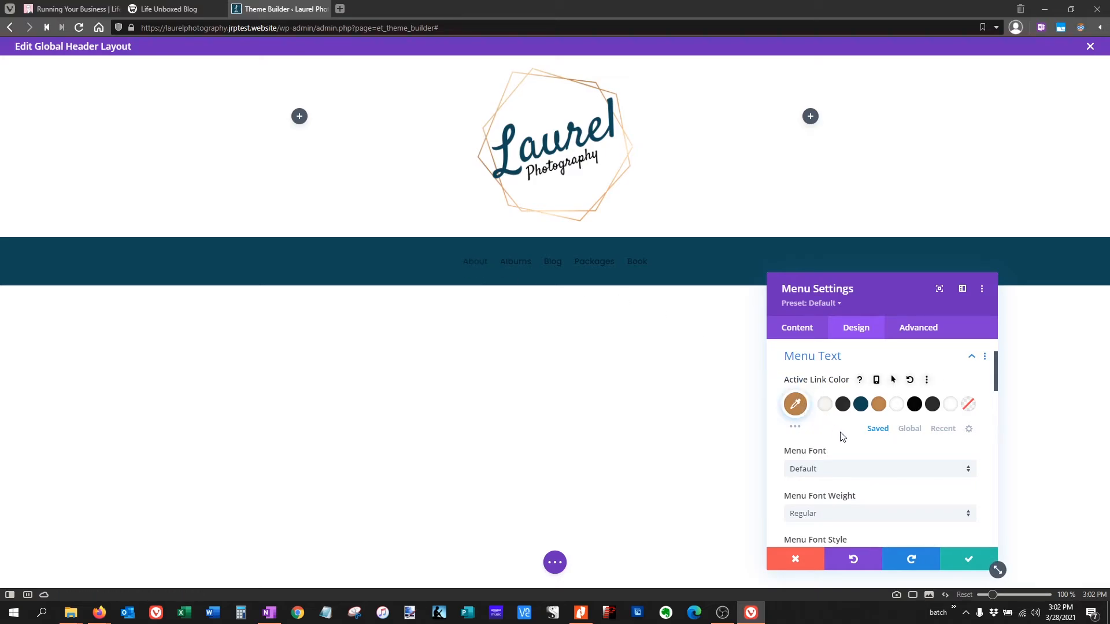
- Set the menu font style to small caps and the menu text color to the saved off-white
scroll(864, 419, down, 2)
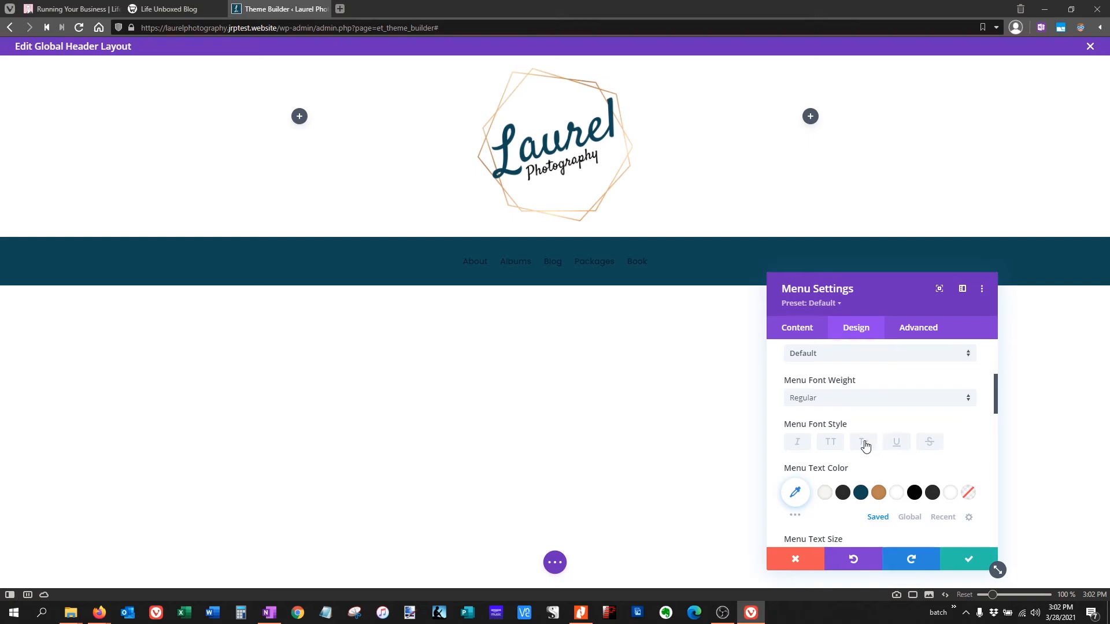
click(864, 443)
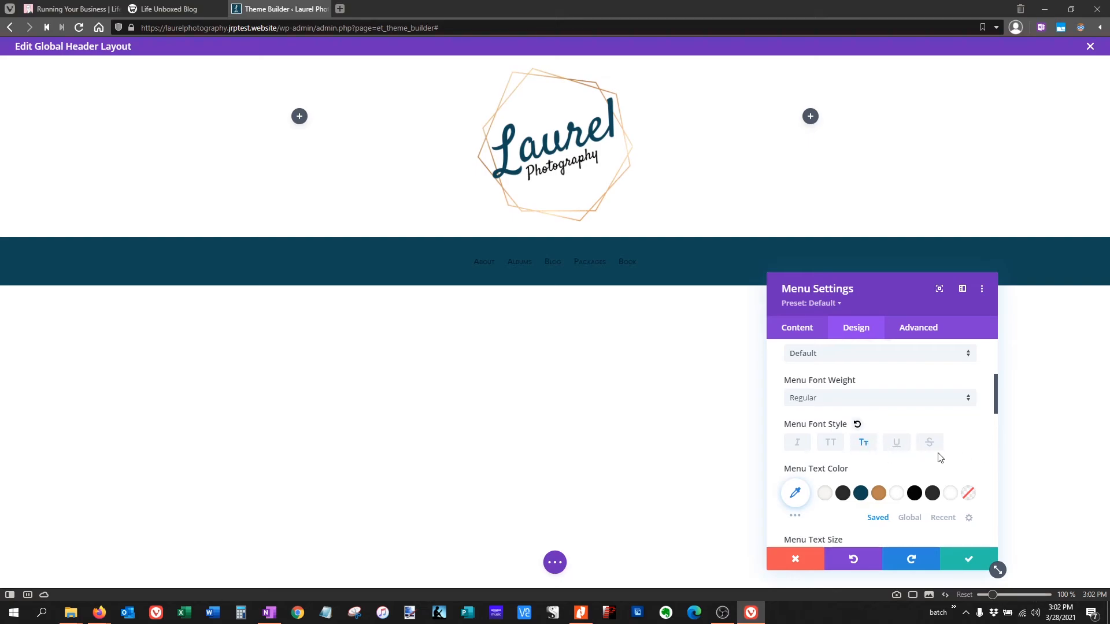
scroll(930, 445, down, 2)
click(826, 438)
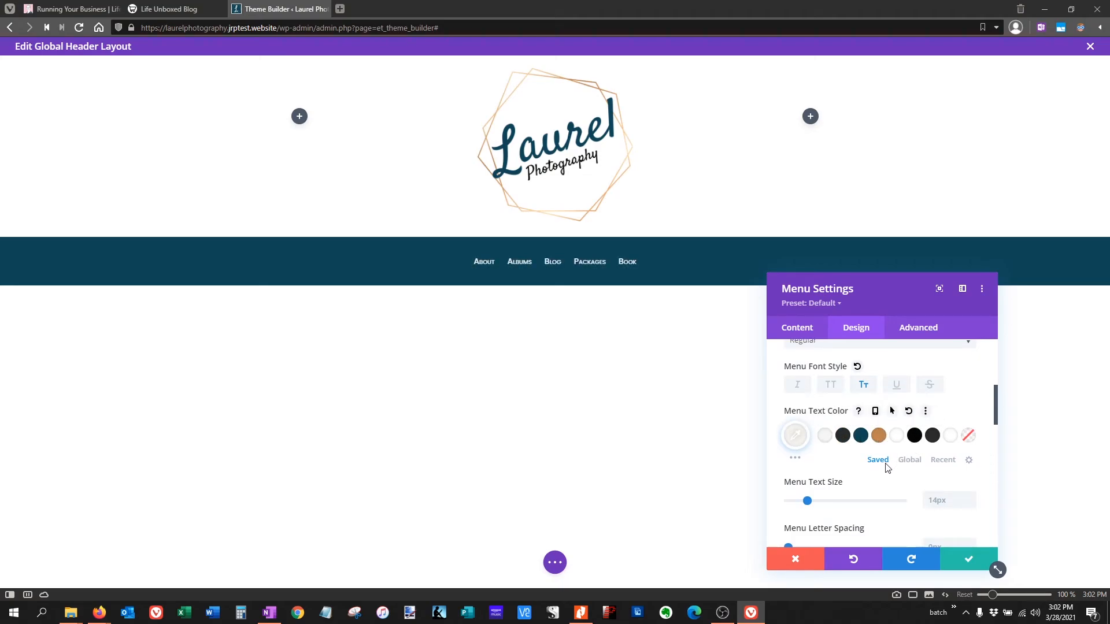
- Try larger menu text sizes up to 25px, and bring the size back down to 16px
scroll(888, 469, down, 2)
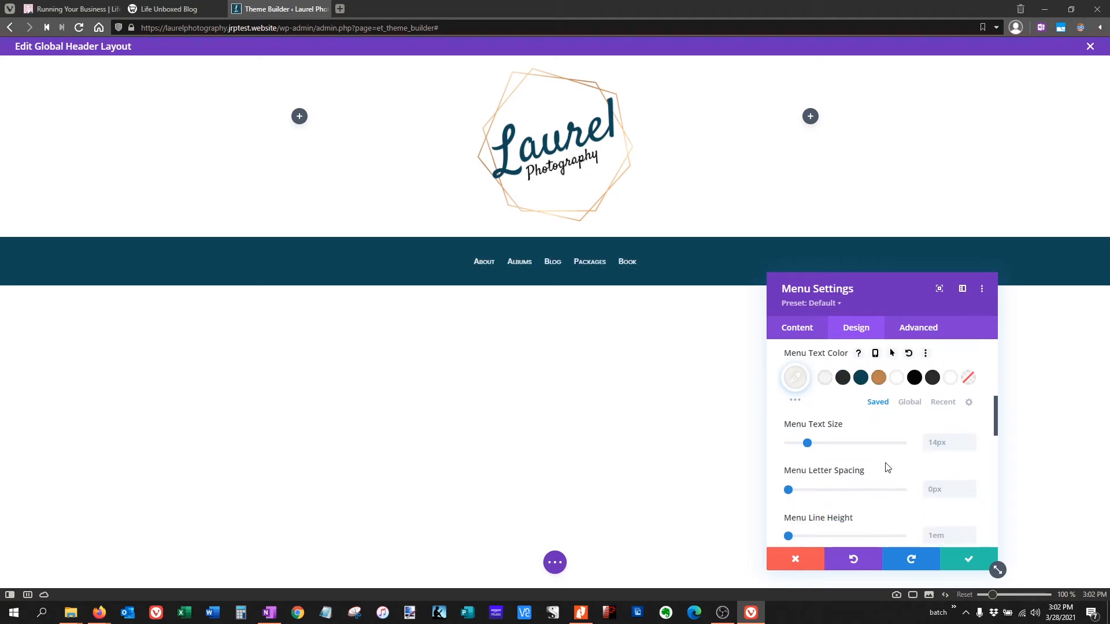
click(971, 439)
click(971, 439)
click(971, 440)
click(972, 441)
click(971, 443)
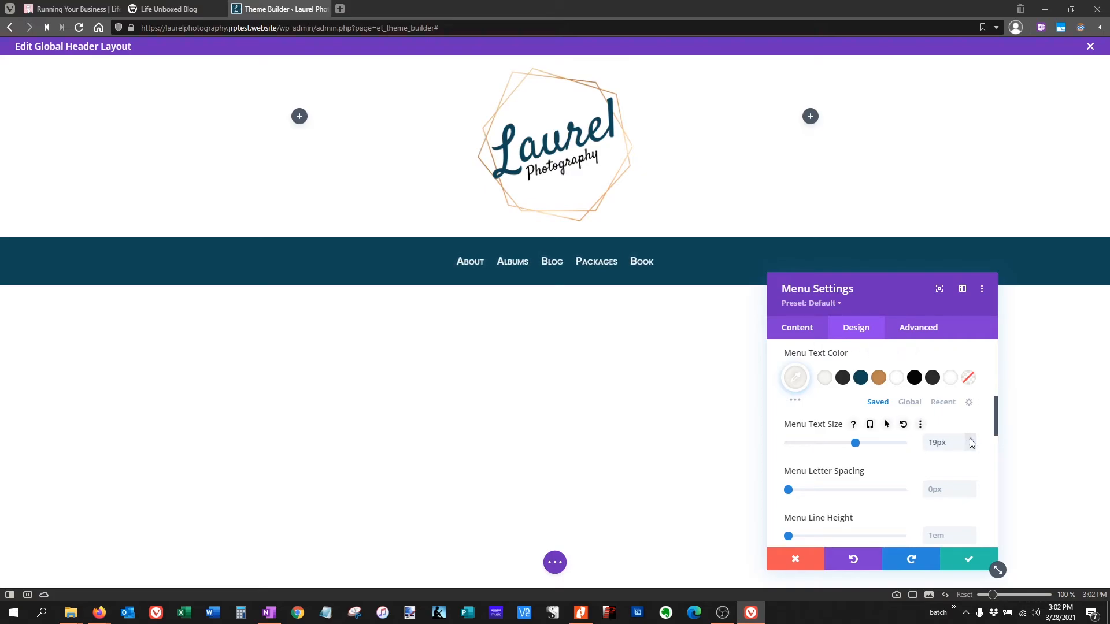
click(971, 442)
click(971, 442)
click(972, 442)
click(971, 443)
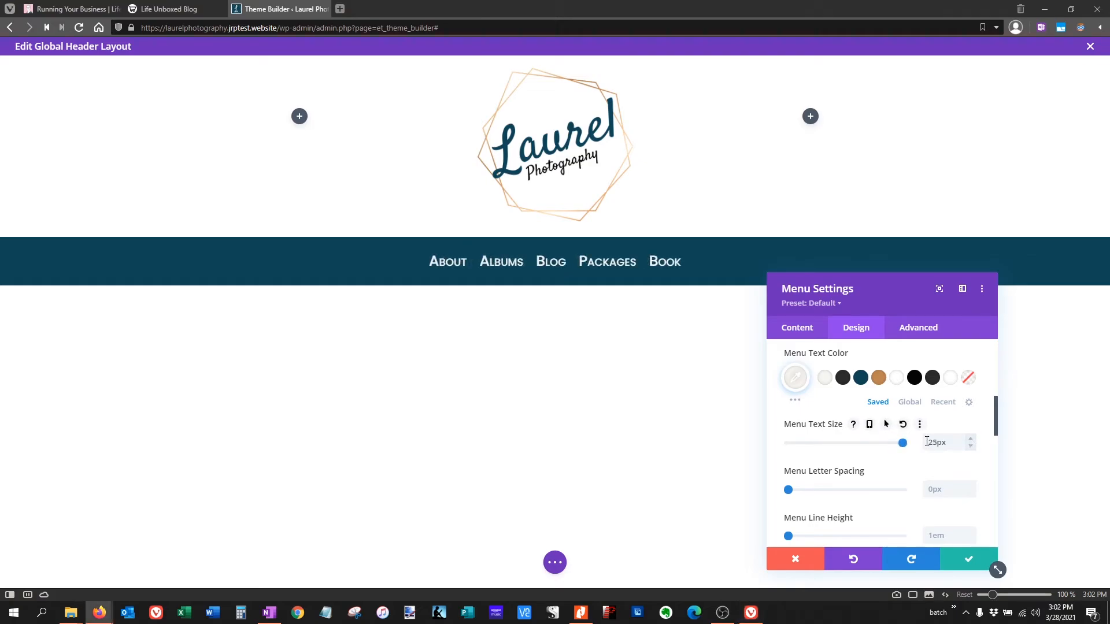
drag(927, 442, 936, 441)
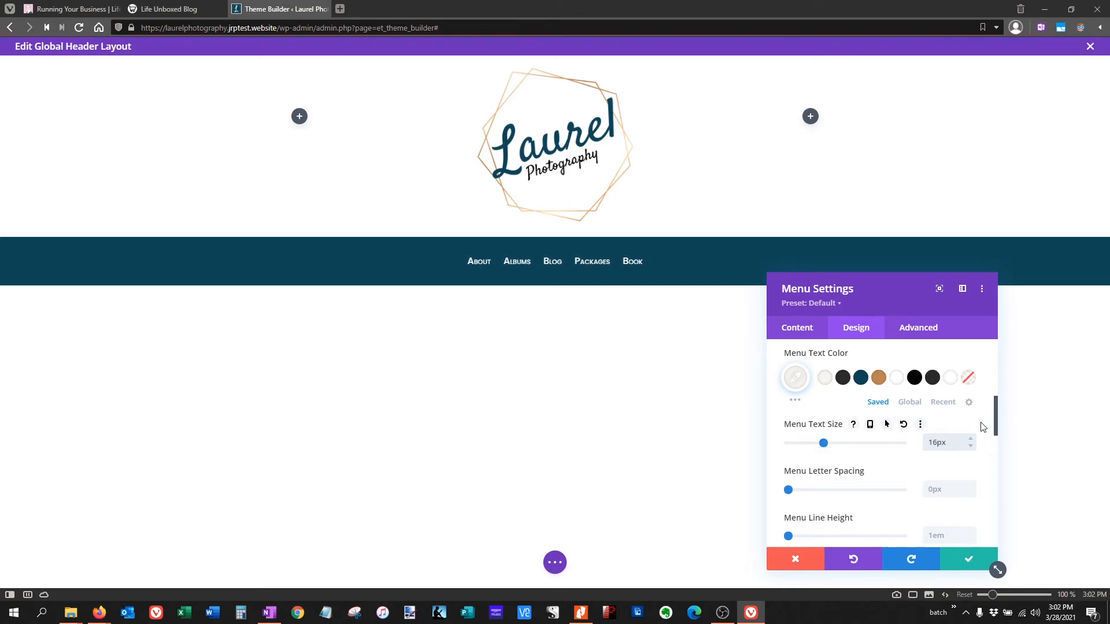
- Set the menu letter spacing to 2px and the menu text size to 20px
click(971, 486)
click(971, 487)
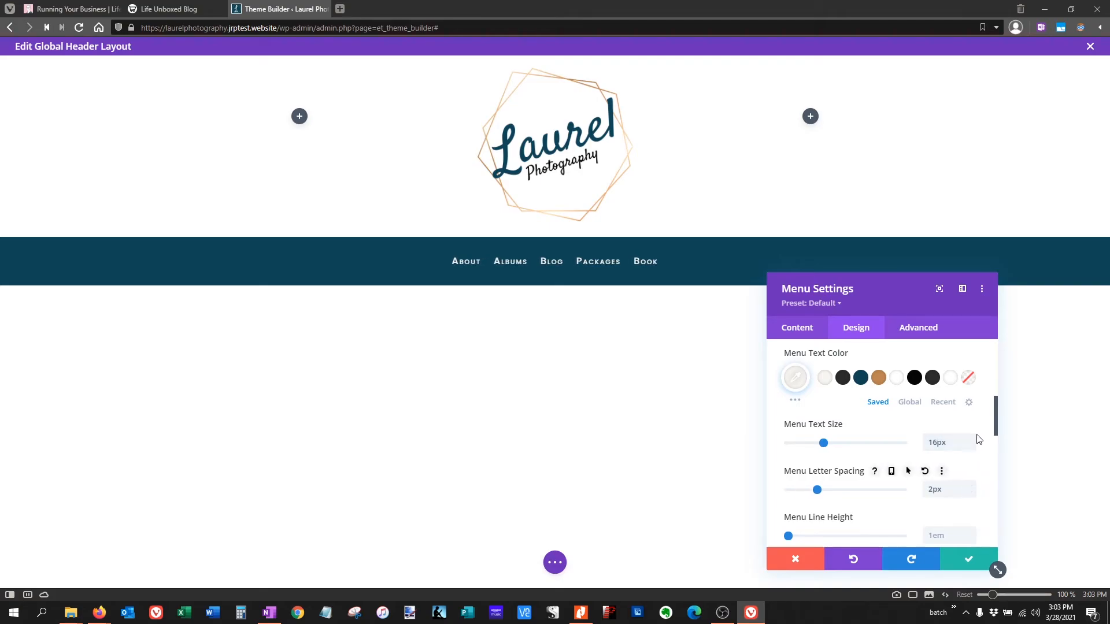
click(972, 441)
click(972, 441)
click(971, 441)
click(971, 440)
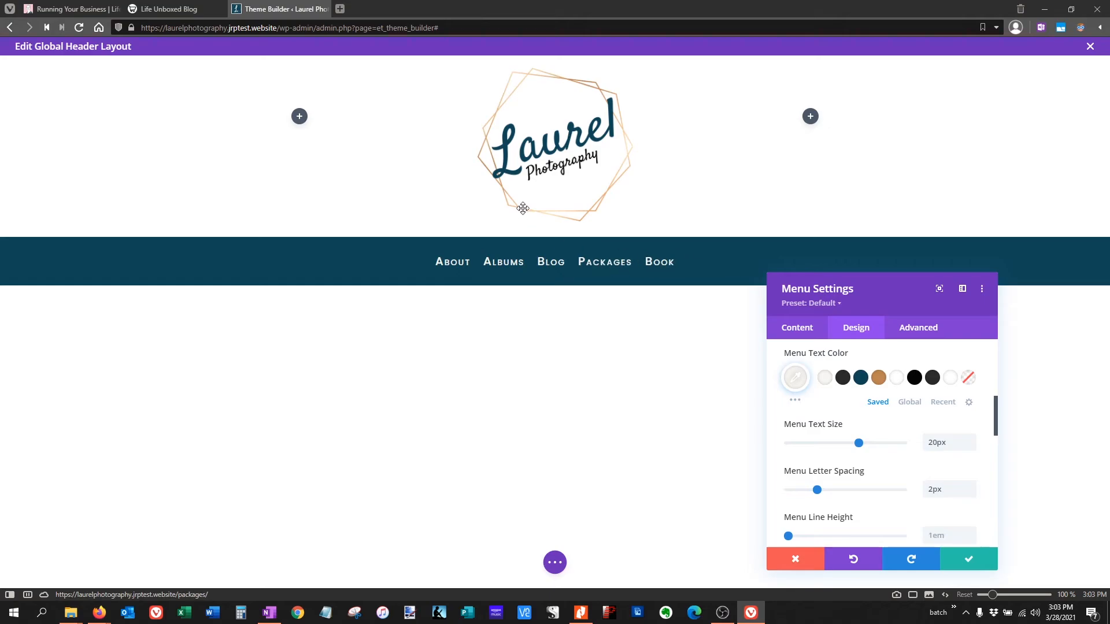
- Review the remaining menu design options and save the menu module's settings
scroll(890, 480, down, 3)
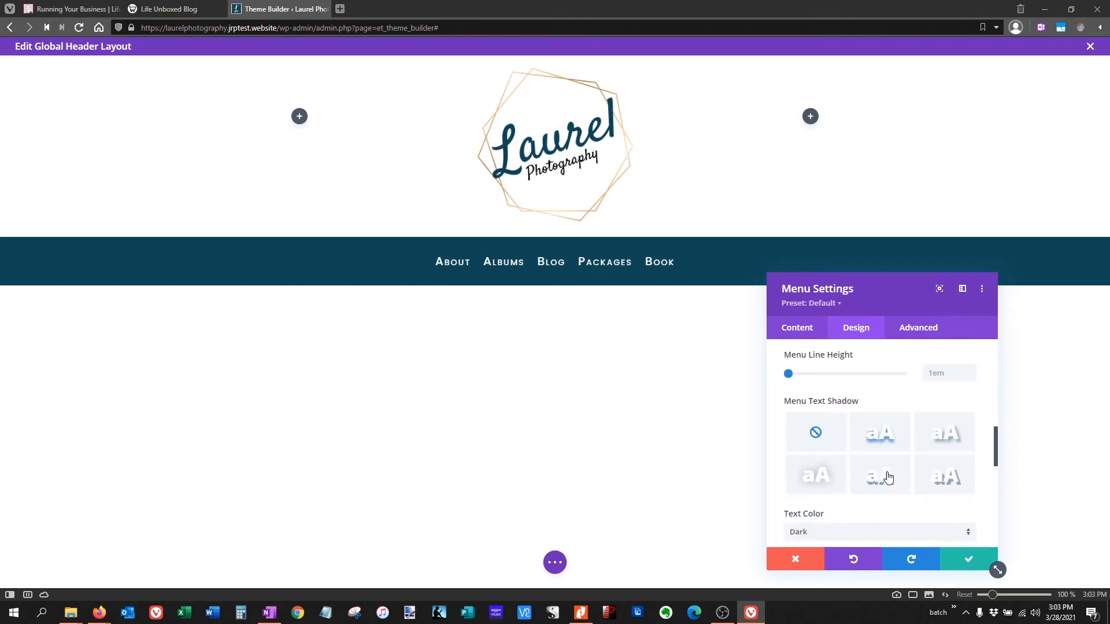
scroll(892, 444, down, 4)
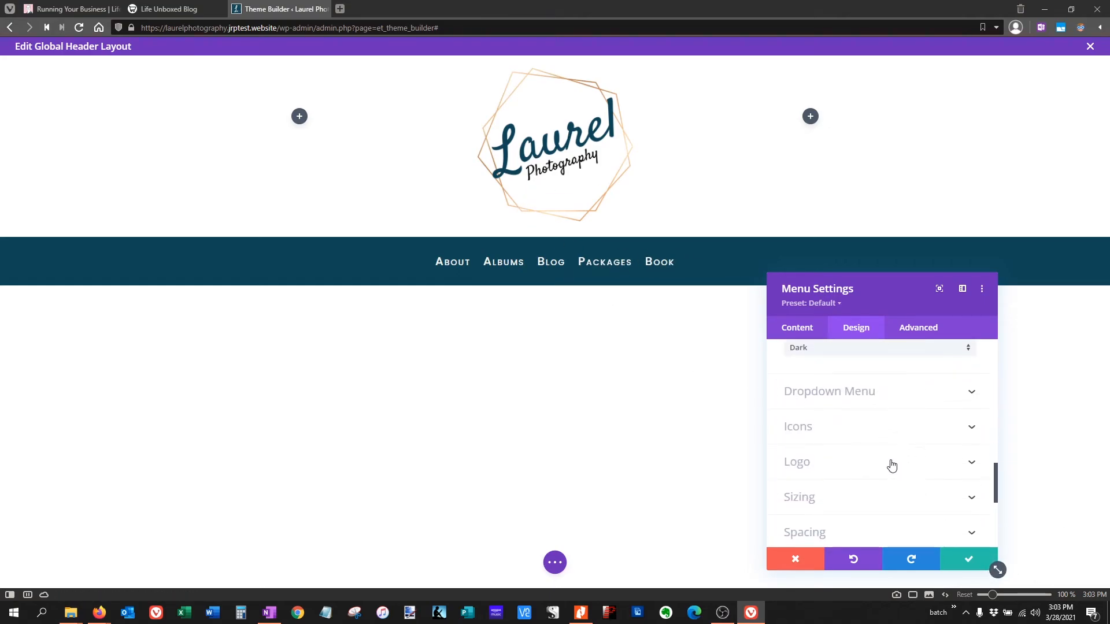
scroll(900, 499, down, 1)
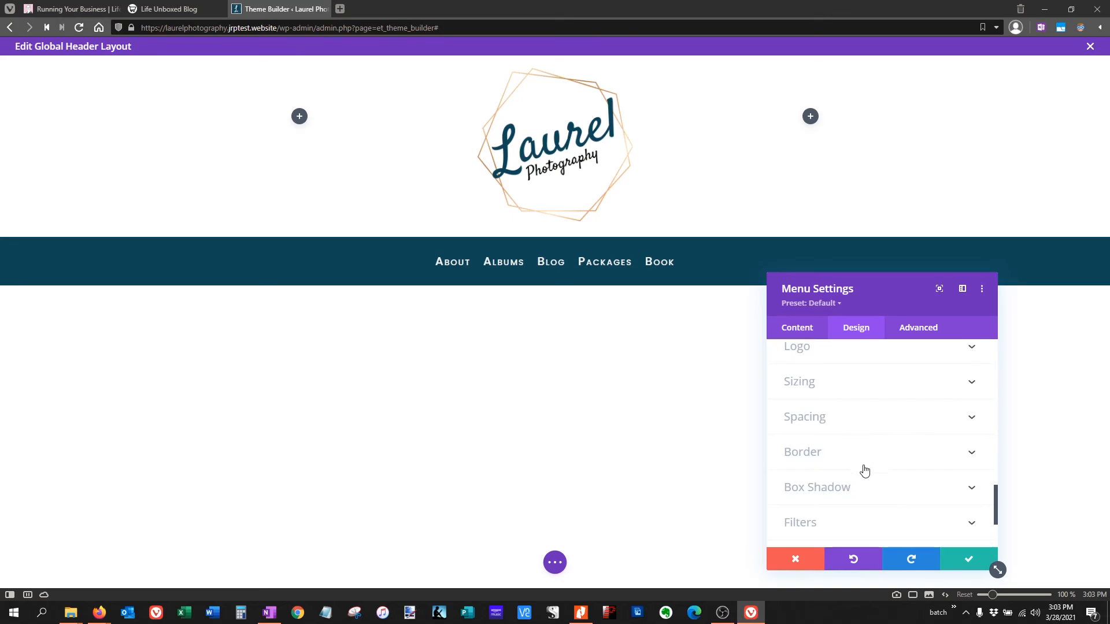
click(971, 565)
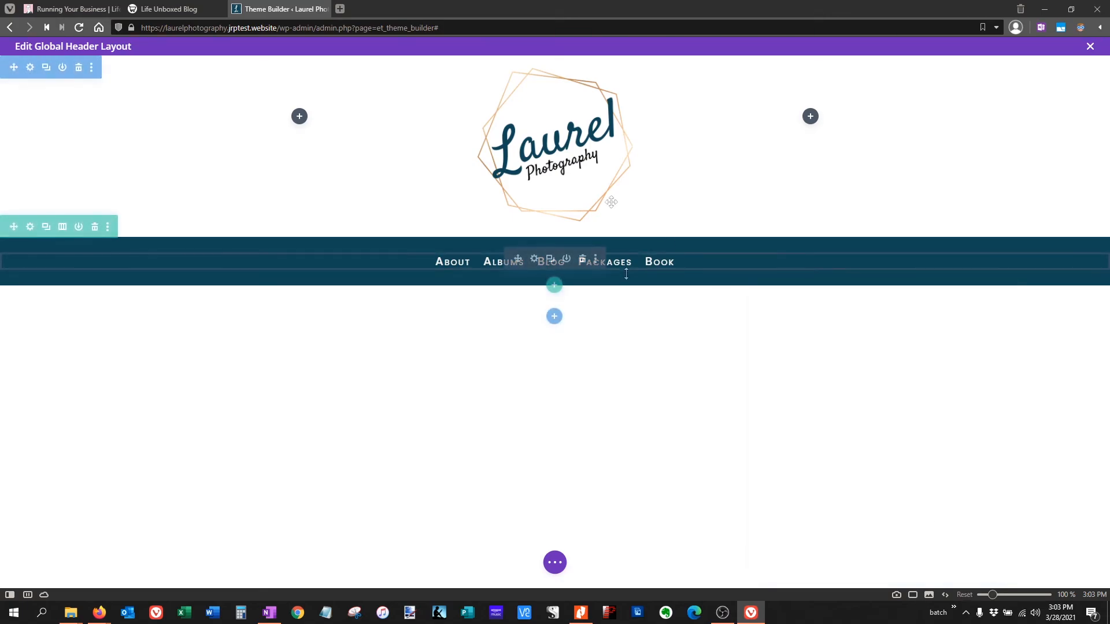
- Set the header section's sticky position to Stick to Top in its scroll effects and save the section settings
click(30, 69)
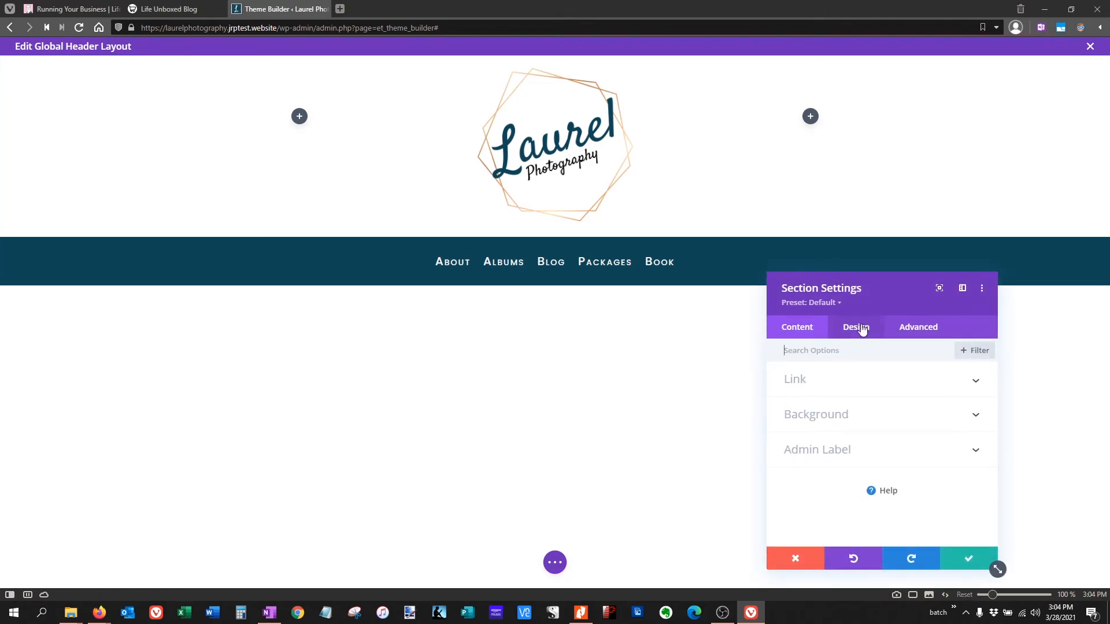
click(917, 331)
scroll(900, 377, down, 1)
scroll(900, 377, down, 2)
click(821, 483)
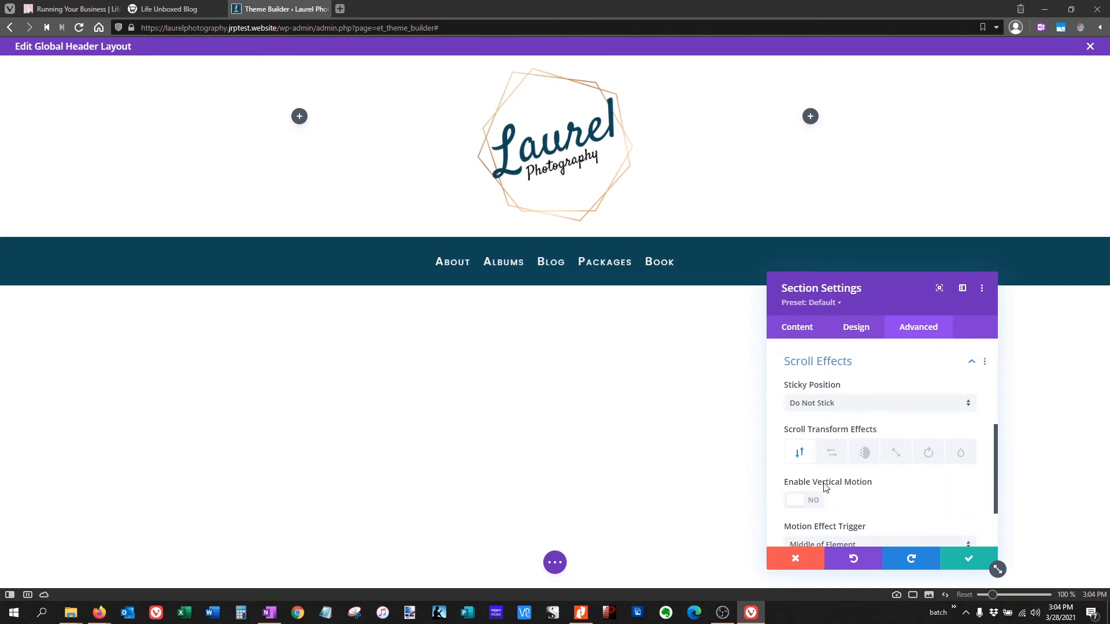
click(860, 400)
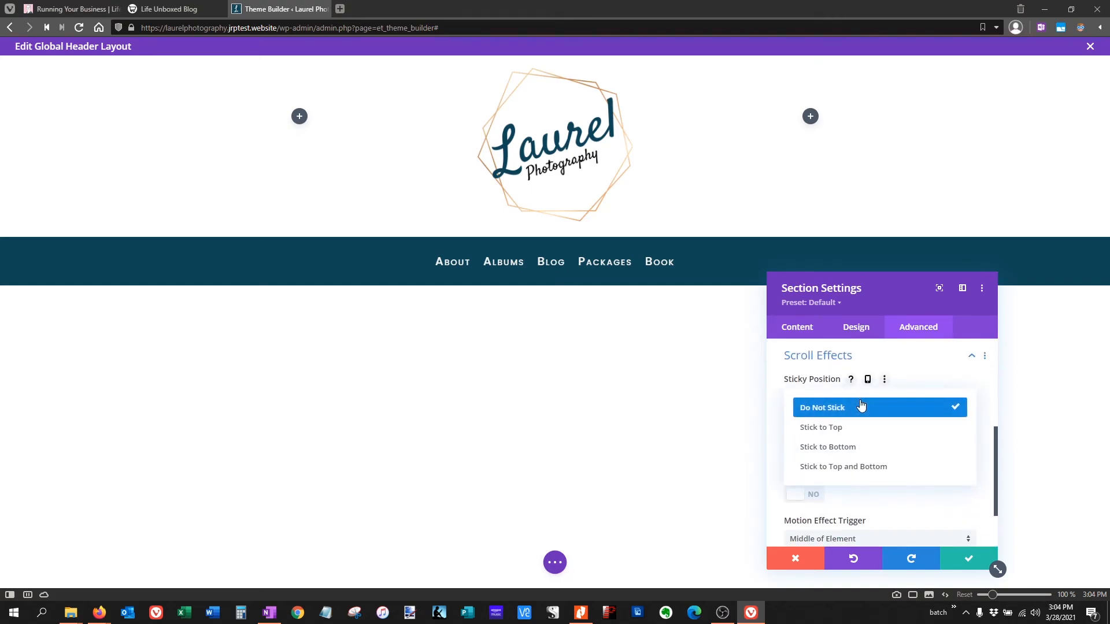
click(833, 434)
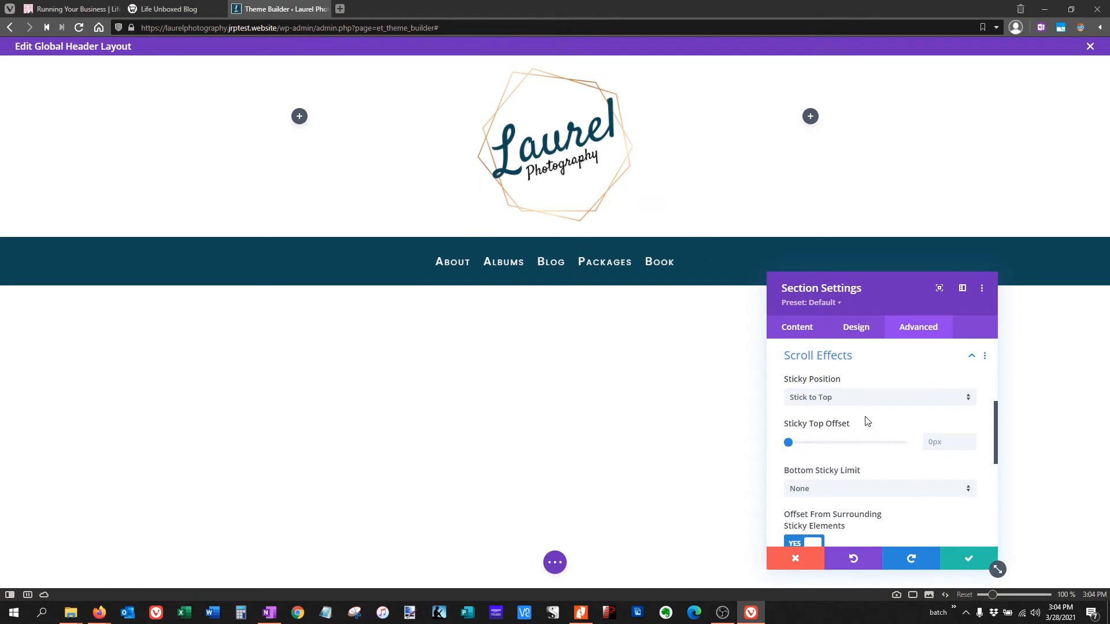
scroll(889, 424, down, 1)
scroll(890, 431, down, 2)
scroll(893, 449, up, 1)
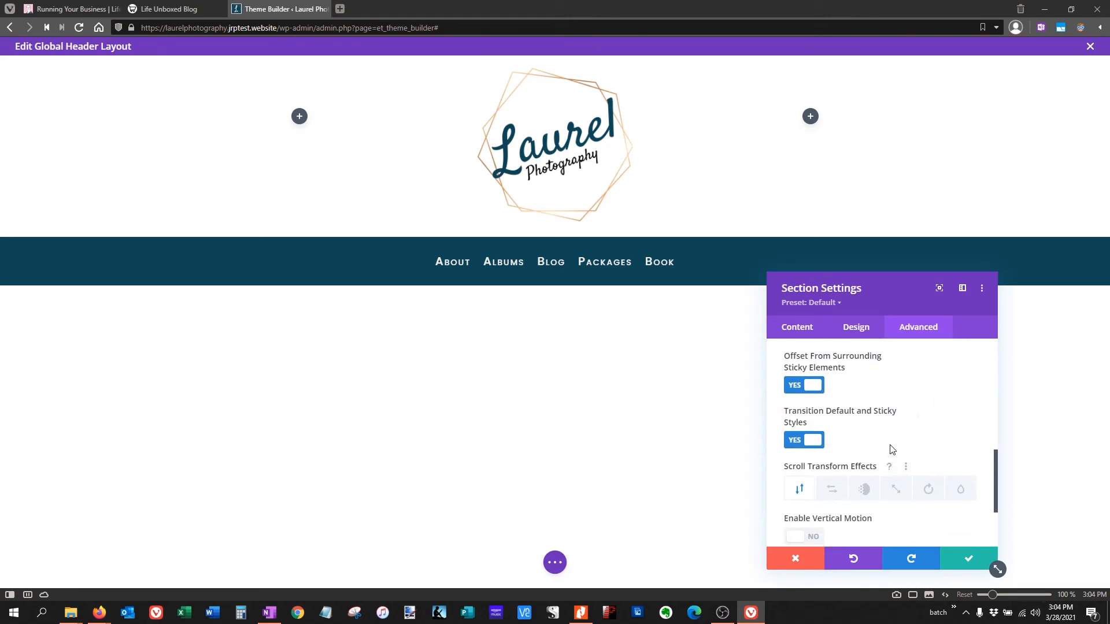
click(969, 559)
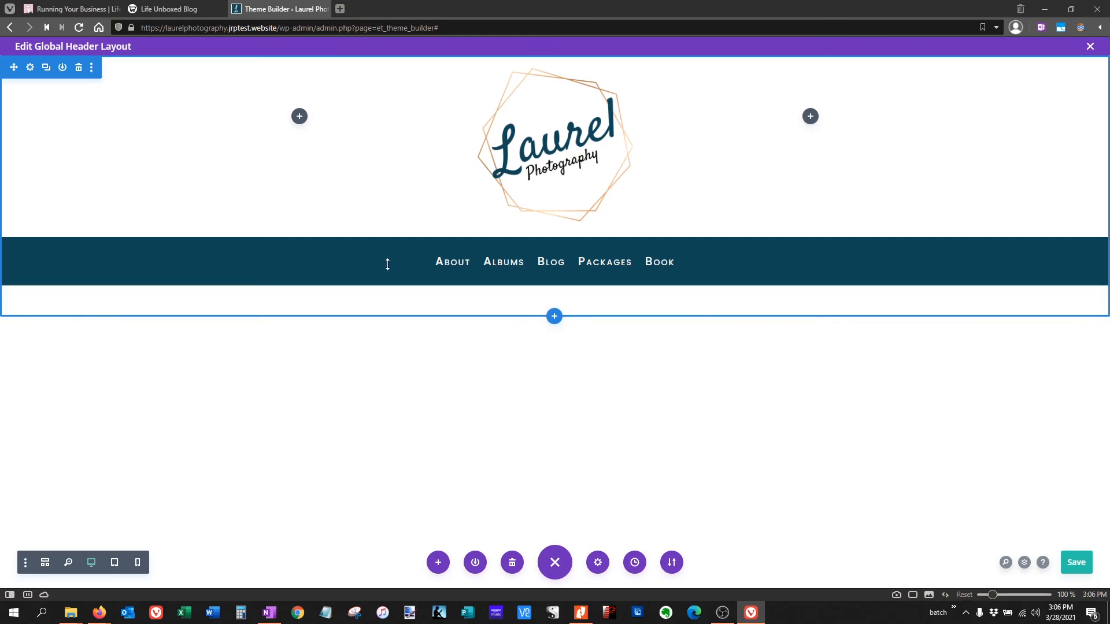
- Set the header section's bottom padding and bottom margin to 0px, and save the global header layout
click(30, 67)
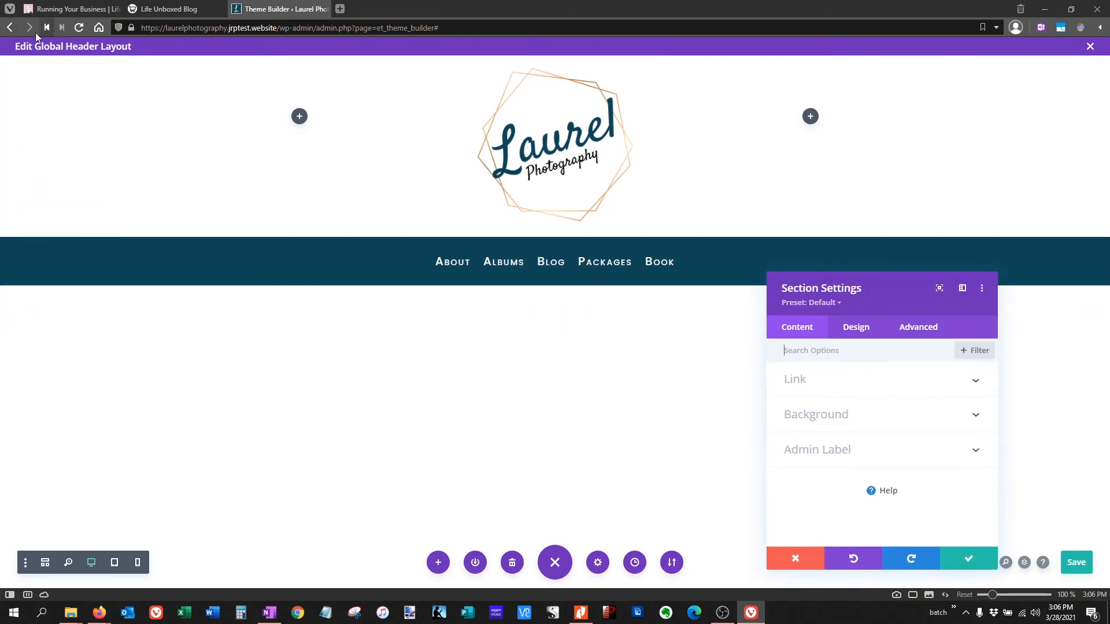
click(855, 333)
click(830, 487)
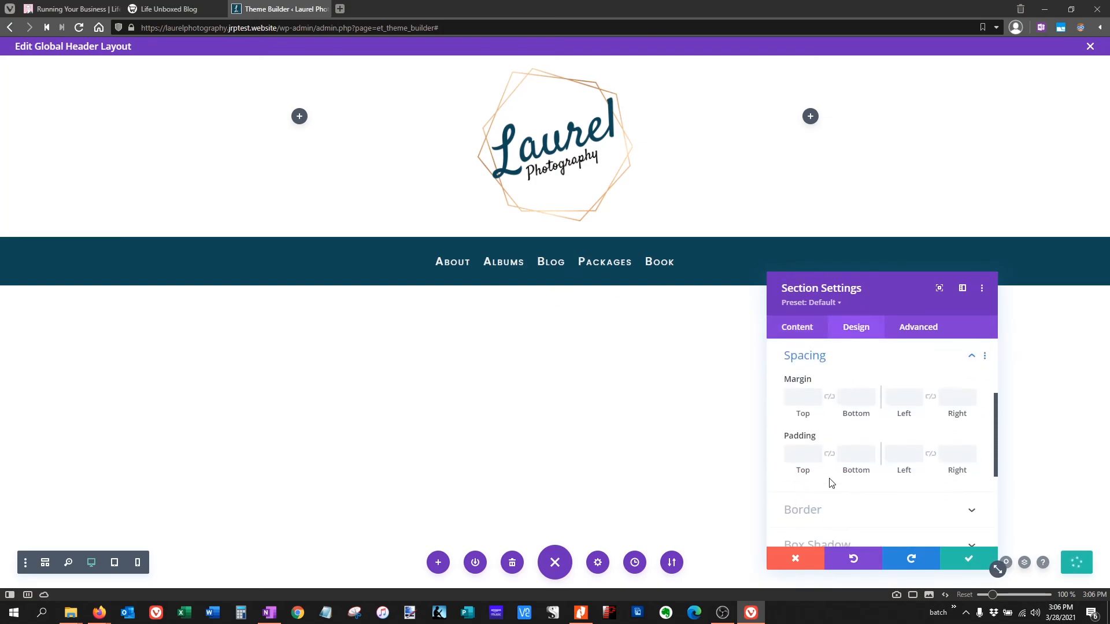
click(853, 456)
text(0)
click(852, 398)
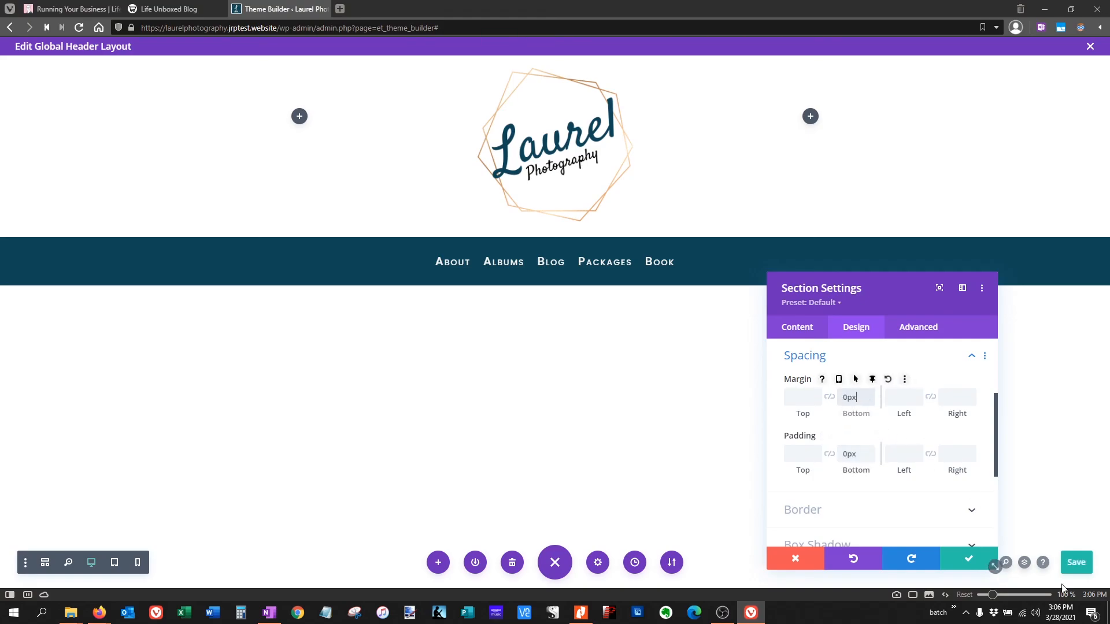
click(971, 560)
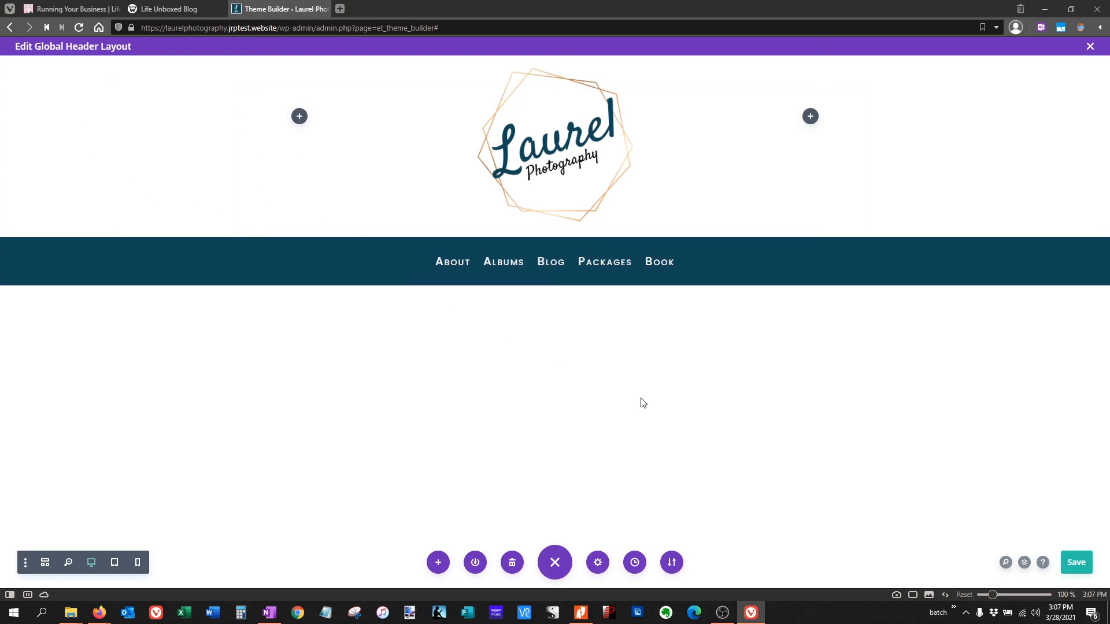
click(1072, 568)
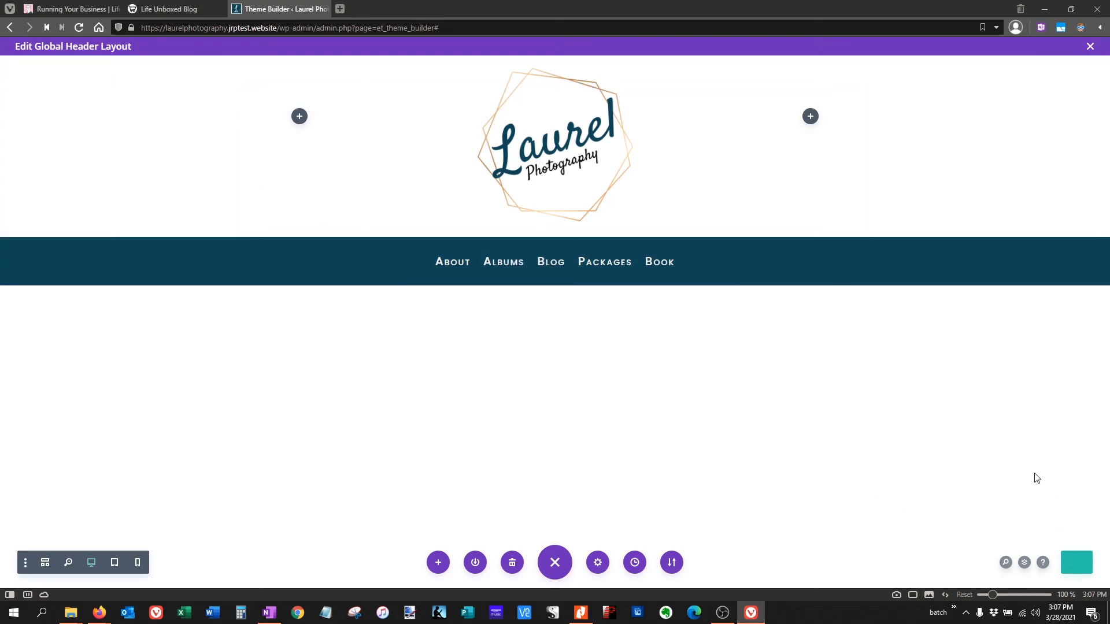